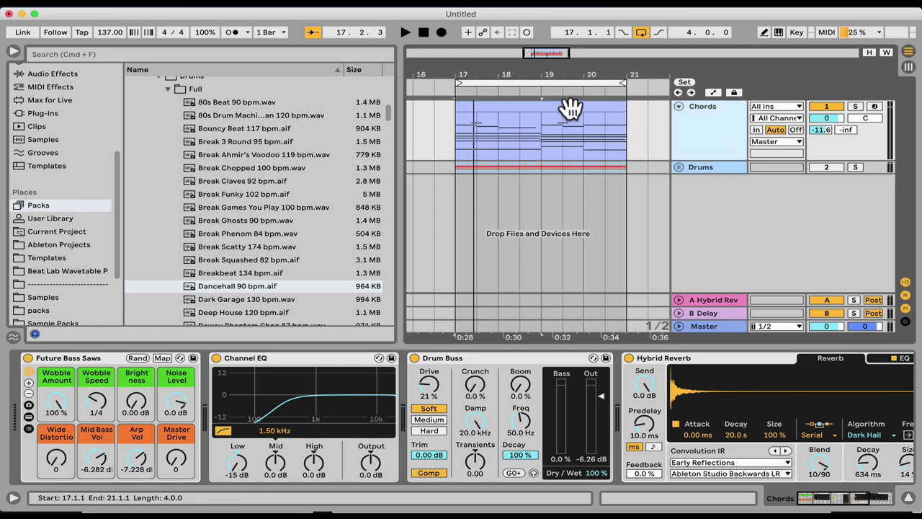
Loop the four-bar Chords section and dial Wobble Amount to 0%, auditioning before and after.
{"action": "left_click", "coordinate": [577, 105]}
{"action": "key", "text": "space"}
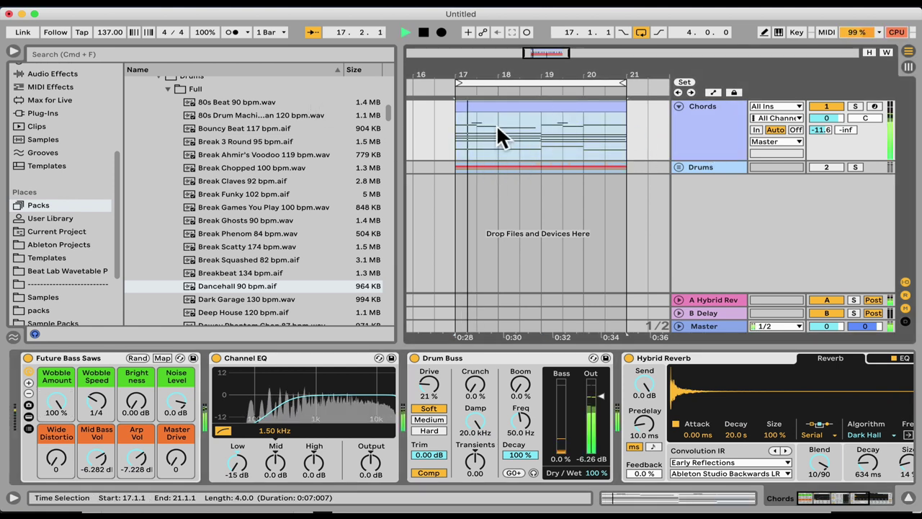
{"action": "key", "text": "space"}
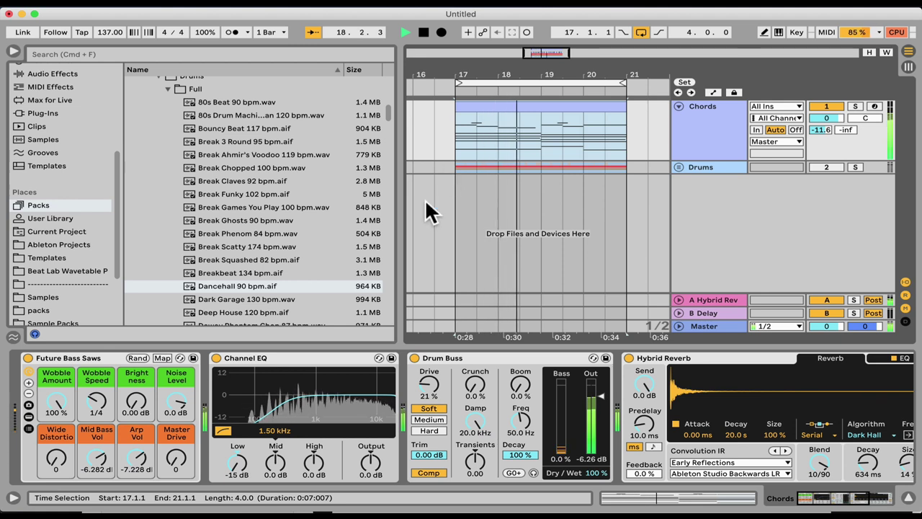
{"action": "left_click_drag", "start_coordinate": [57, 401], "coordinate": [56, 439]}
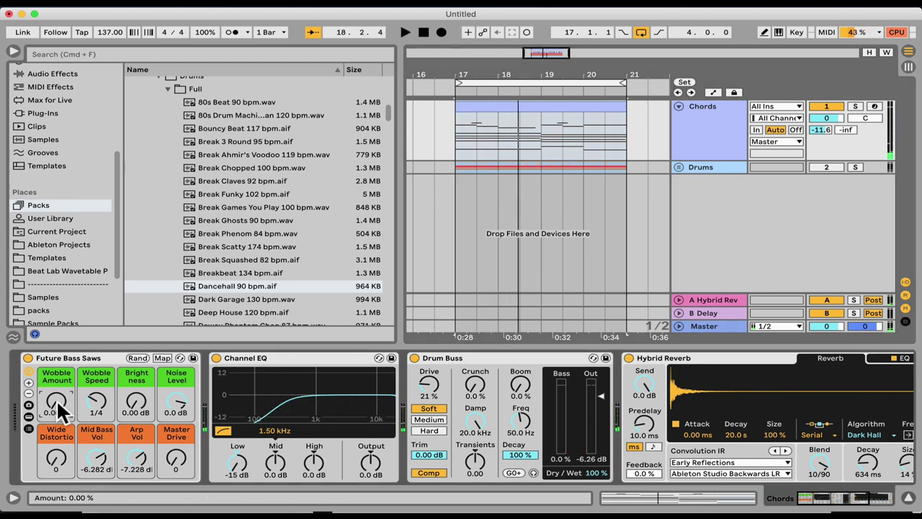
{"action": "key", "text": "space"}
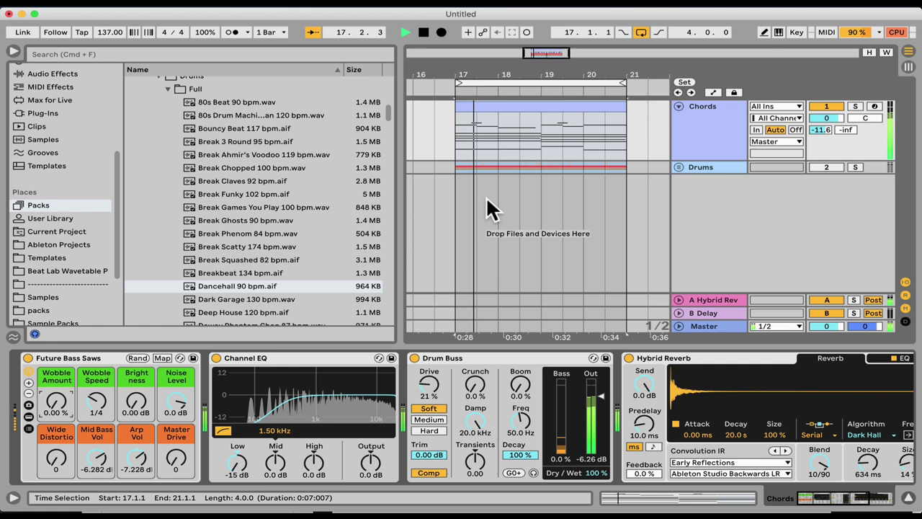
{"action": "key", "text": "space"}
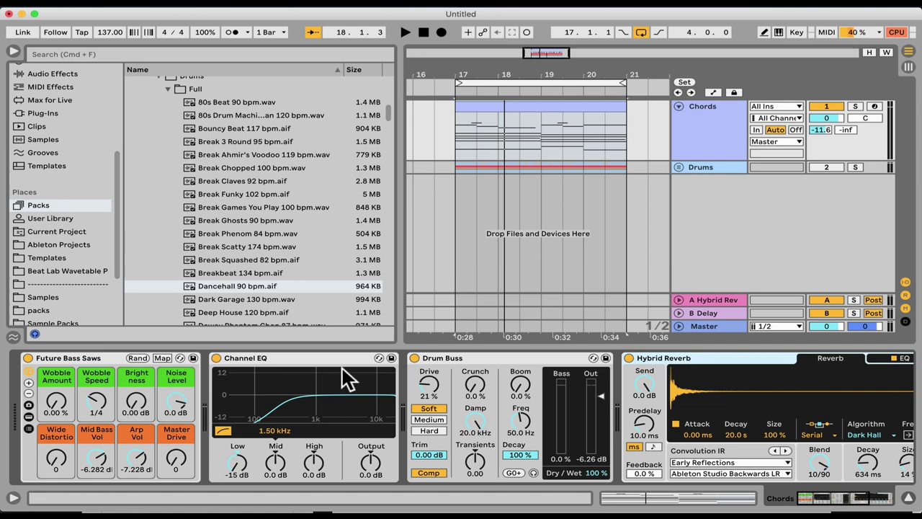
Collapse Channel EQ, Drum Buss and Hybrid Reverb, then add Auto Filter to the Chords chain.
{"action": "double_click", "coordinate": [302, 358]}
{"action": "double_click", "coordinate": [296, 357]}
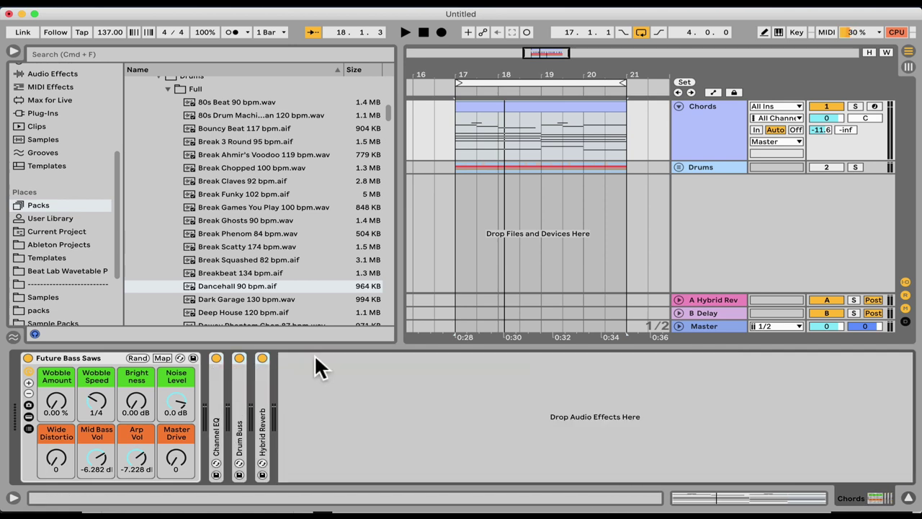
{"action": "scroll", "coordinate": [59, 152], "scroll_direction": "up", "scroll_amount": 5}
{"action": "left_click", "coordinate": [52, 239]}
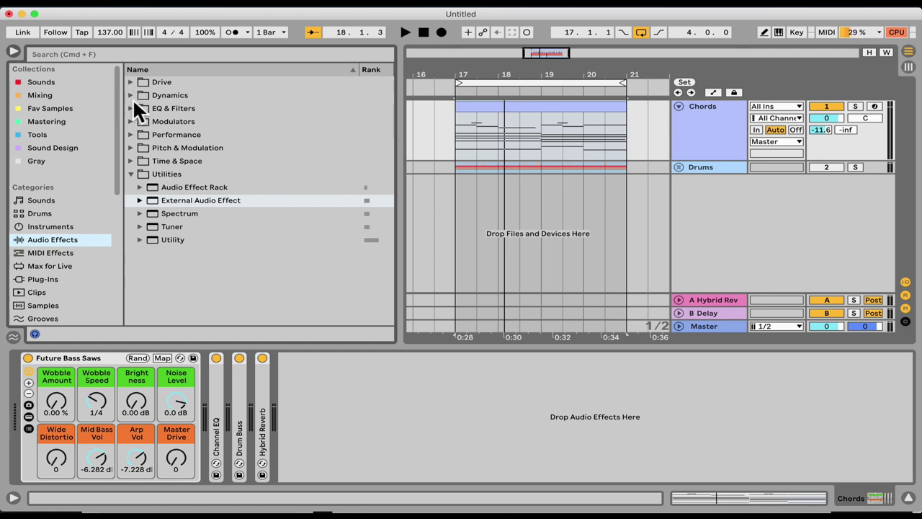
{"action": "left_click", "coordinate": [131, 97]}
{"action": "left_click", "coordinate": [131, 108]}
{"action": "left_click_drag", "start_coordinate": [189, 123], "coordinate": [232, 395]}
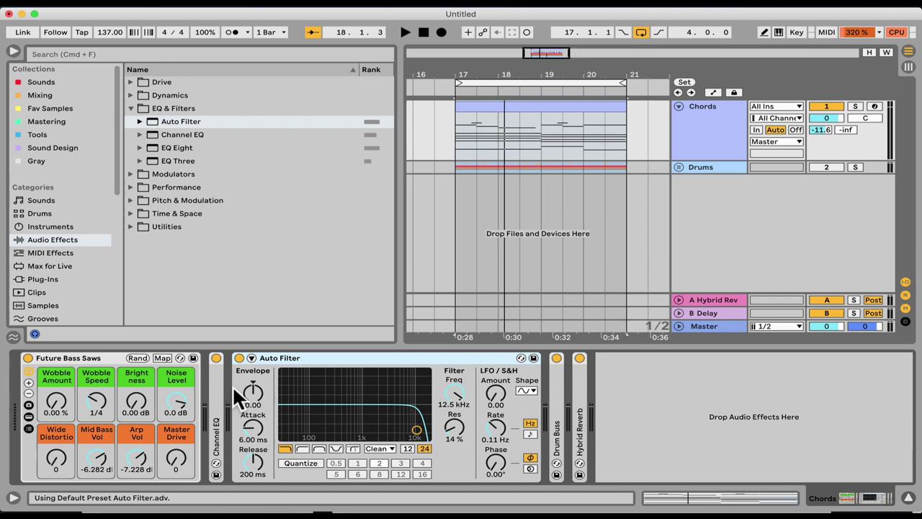
Lower the Auto Filter cutoff to 682 Hz and audition the filtered chords.
{"action": "mouse_move", "coordinate": [421, 432]}
{"action": "left_mouse_down"}
{"action": "mouse_move", "coordinate": [342, 432]}
{"action": "mouse_move", "coordinate": [353, 433]}
{"action": "left_mouse_up"}
{"action": "key", "text": "space"}
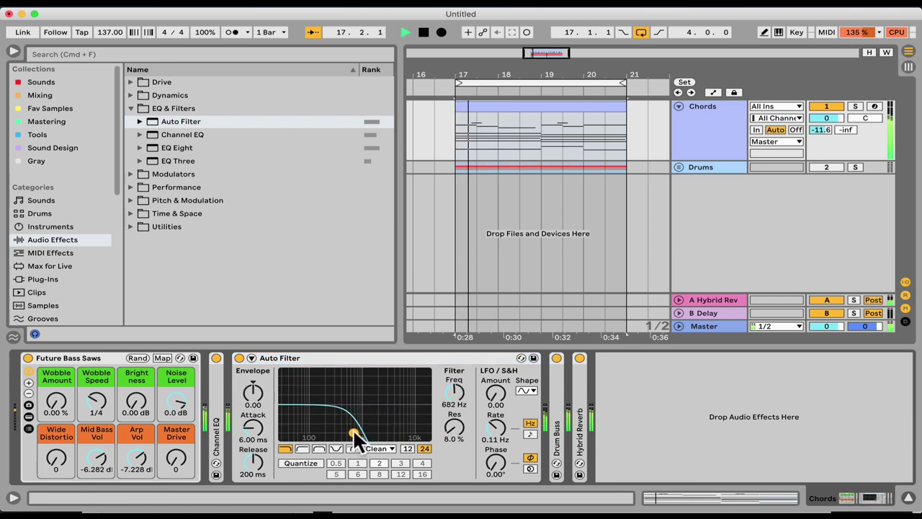
{"action": "key", "text": "space"}
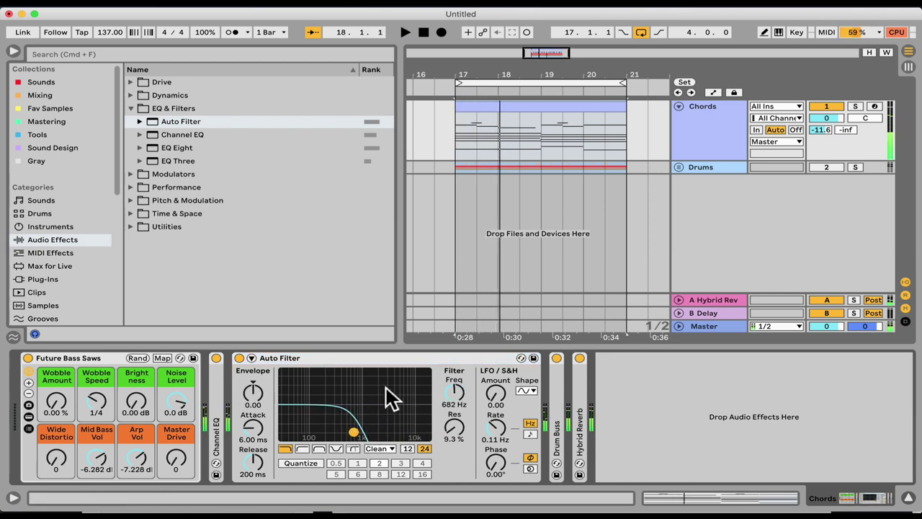
{"action": "left_click", "coordinate": [715, 122]}
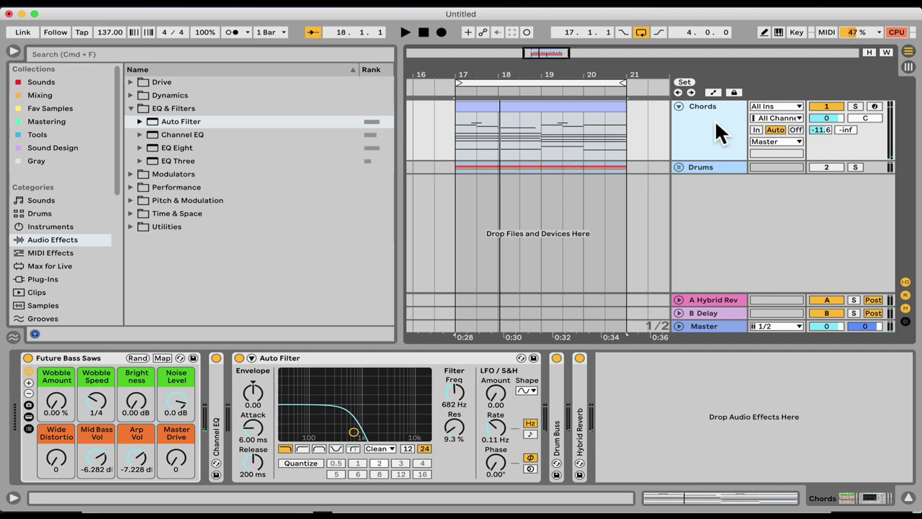
Insert a new audio track below Chords named Loop.
{"action": "key", "text": "super+t"}
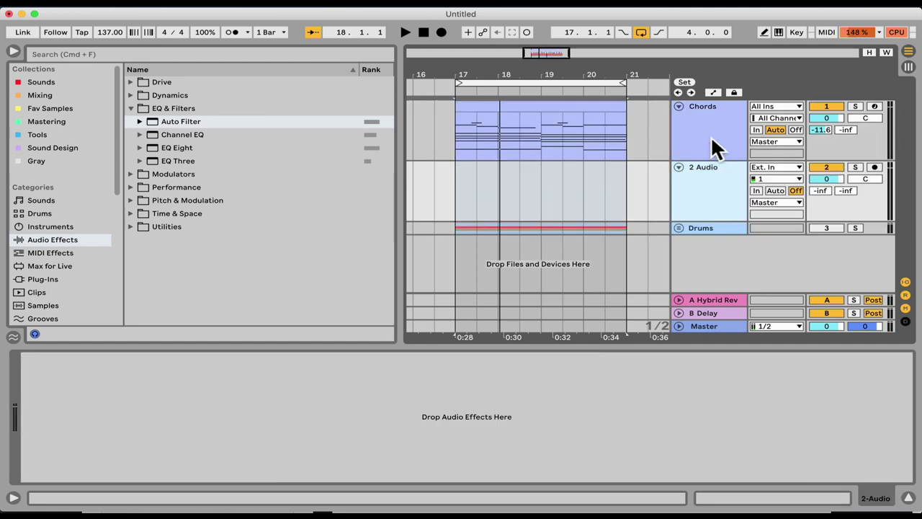
{"action": "key", "text": "super+r"}
{"action": "type", "text": "L"}
{"action": "key", "text": "Return"}
Browse Core Library > Samples > Loops > Drums and preview the Bouncy Beat 117 bpm loop.
{"action": "scroll", "coordinate": [22, 288], "scroll_direction": "down", "scroll_amount": 5}
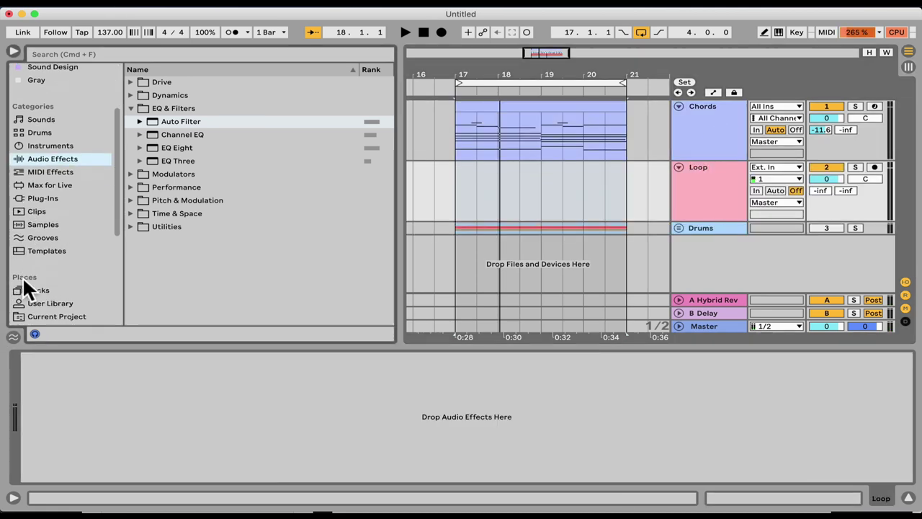
{"action": "left_click", "coordinate": [32, 289]}
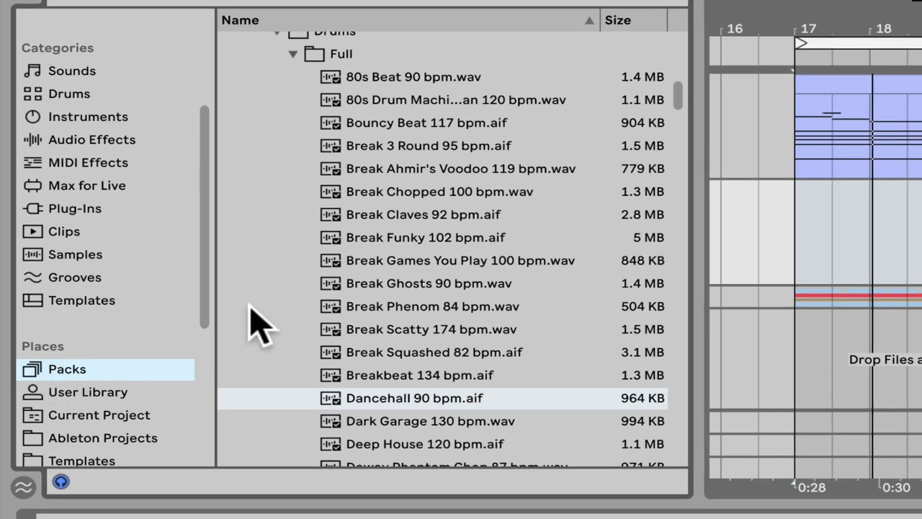
{"action": "scroll", "coordinate": [259, 302], "scroll_direction": "up", "scroll_amount": 5}
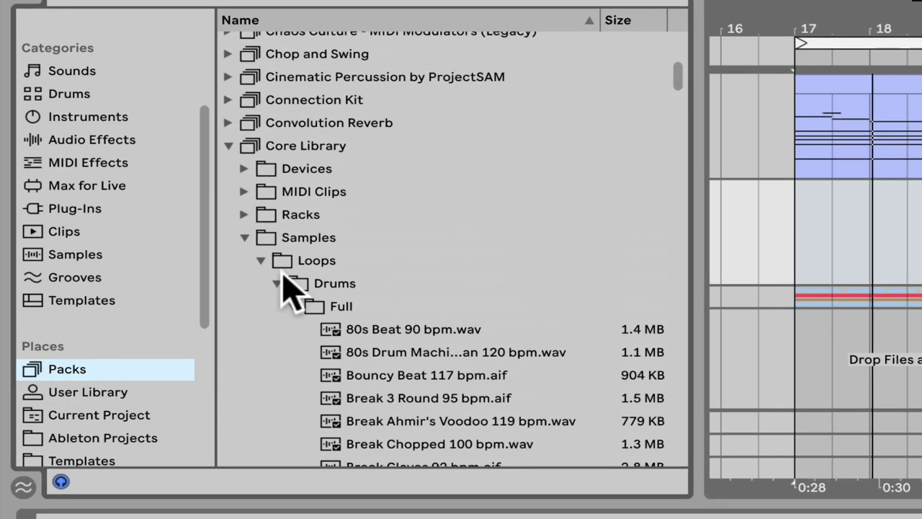
{"action": "left_click", "coordinate": [292, 147]}
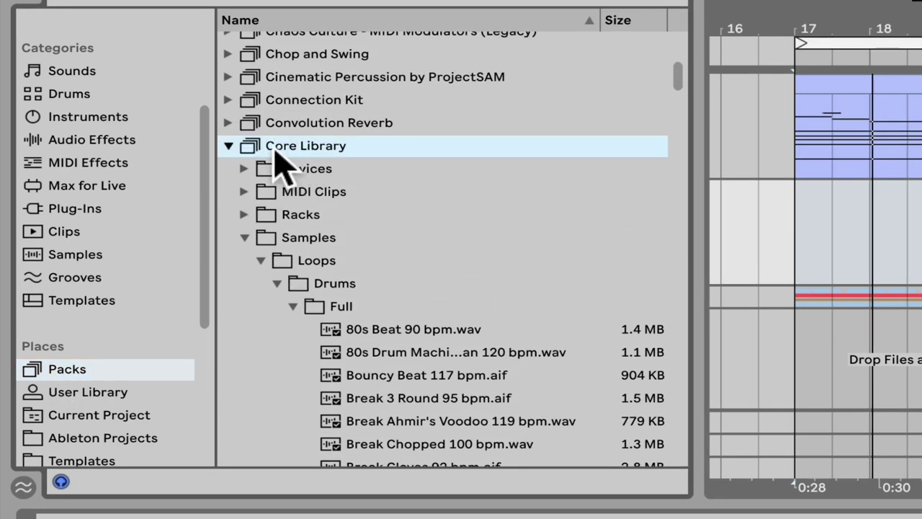
{"action": "left_click", "coordinate": [317, 237]}
{"action": "scroll", "coordinate": [303, 230], "scroll_direction": "down", "scroll_amount": 3}
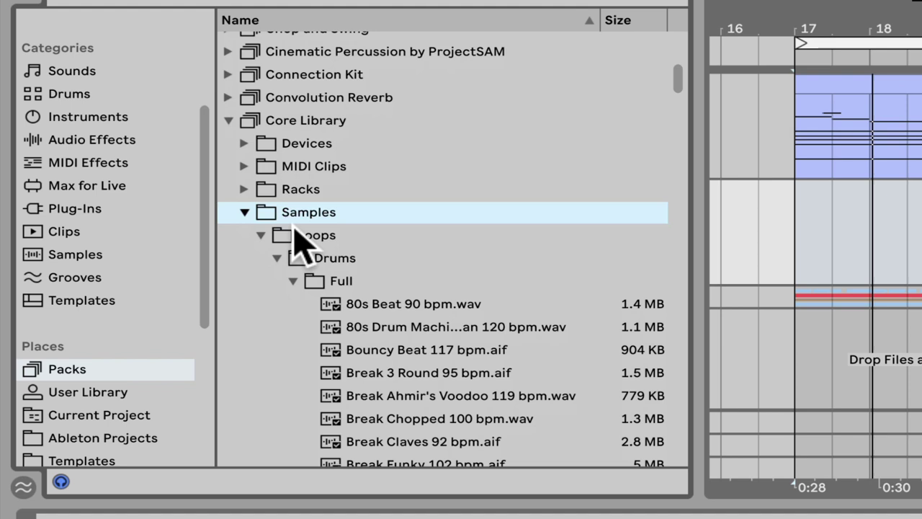
{"action": "left_click", "coordinate": [302, 190]}
{"action": "left_click", "coordinate": [306, 212]}
{"action": "scroll", "coordinate": [317, 224], "scroll_direction": "down", "scroll_amount": 2}
{"action": "scroll", "coordinate": [324, 180], "scroll_direction": "down", "scroll_amount": 1}
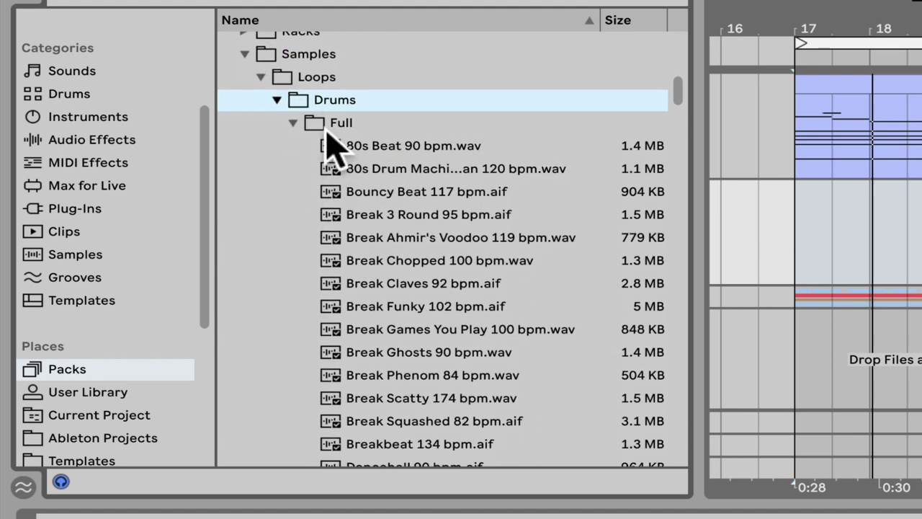
{"action": "left_click", "coordinate": [414, 191]}
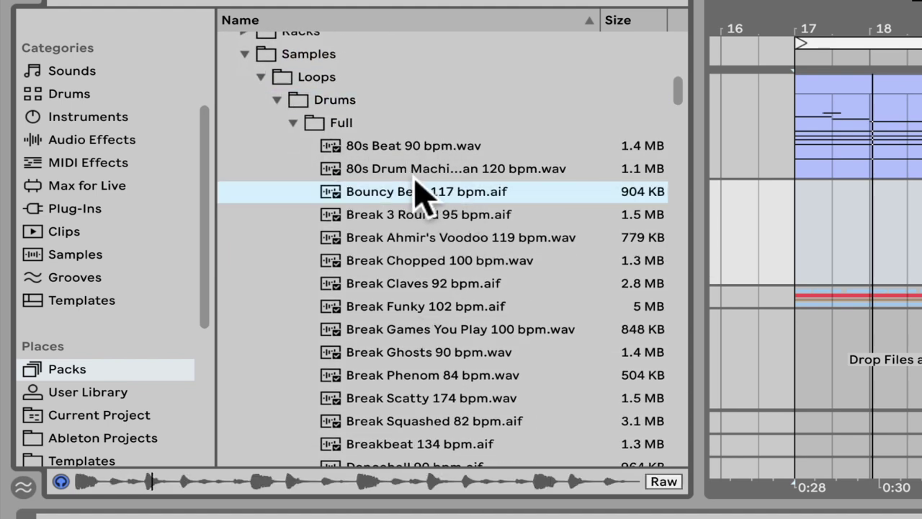
Place Bouncy Beat 117 bpm on the Loop track at bar 17 and solo it.
{"action": "left_click_drag", "start_coordinate": [421, 193], "coordinate": [449, 180]}
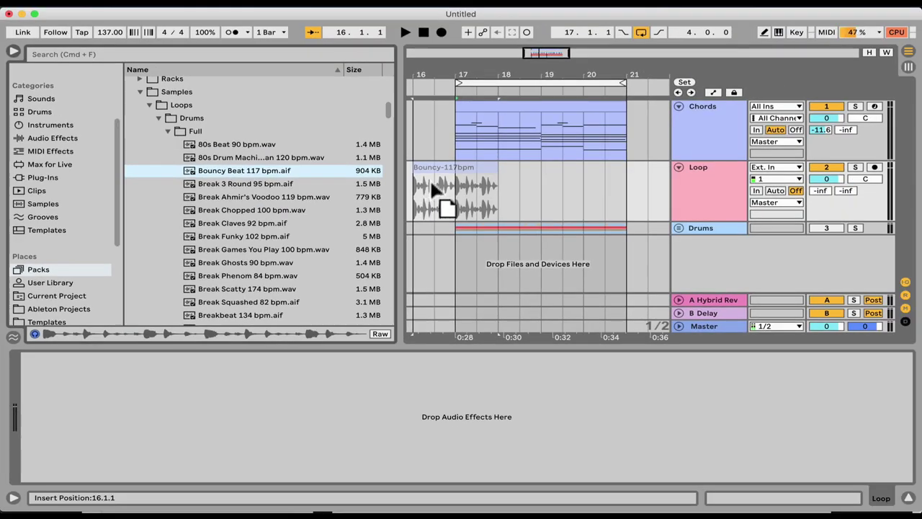
{"action": "key", "text": "space"}
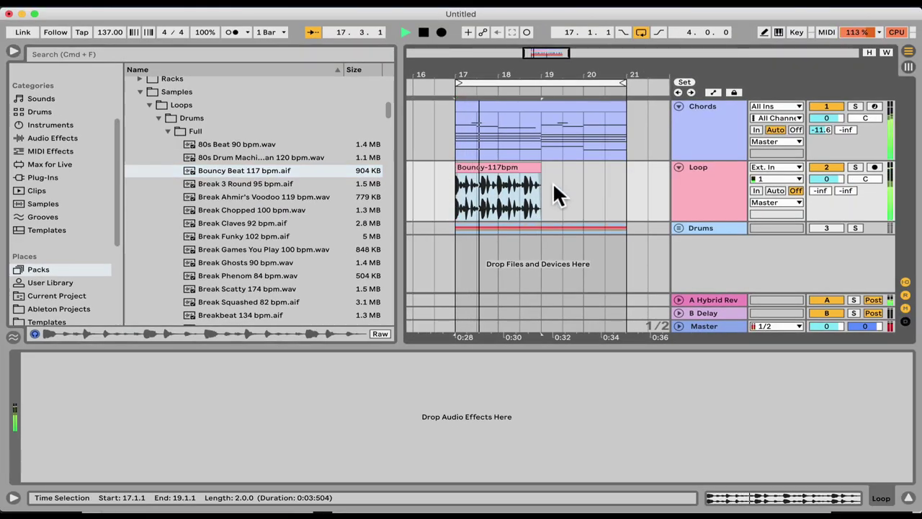
{"action": "key", "text": "space"}
{"action": "left_click", "coordinate": [707, 184]}
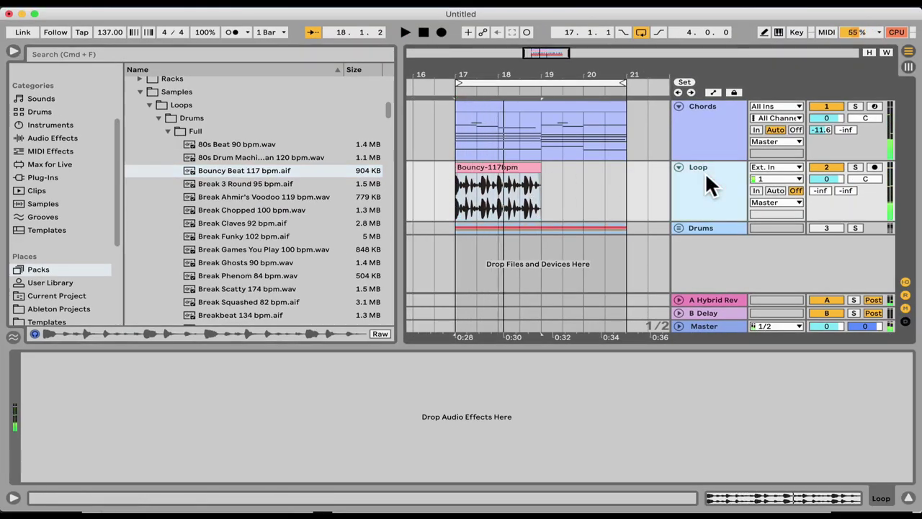
{"action": "left_click", "coordinate": [850, 166]}
{"action": "key", "text": "space"}
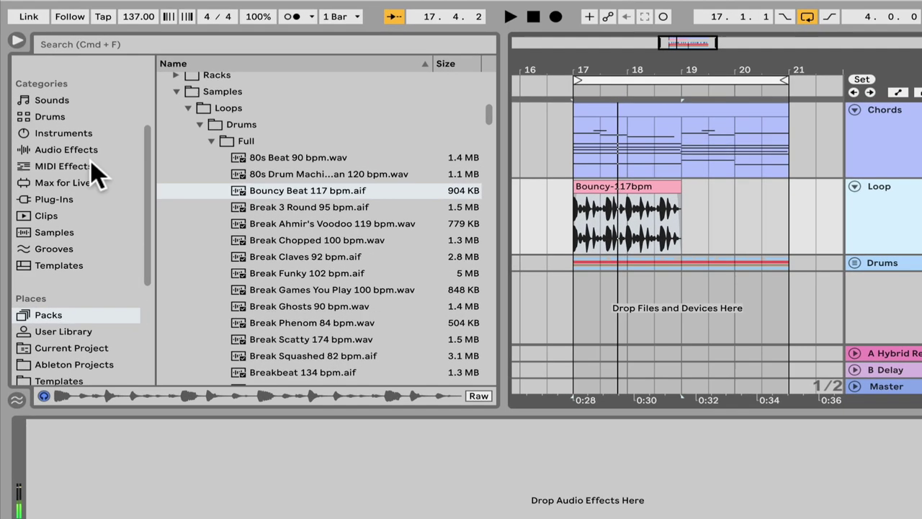
Collapse EQ & Filters and open the Audio Effects Modulators folder.
{"action": "scroll", "coordinate": [70, 184], "scroll_direction": "up", "scroll_amount": 1}
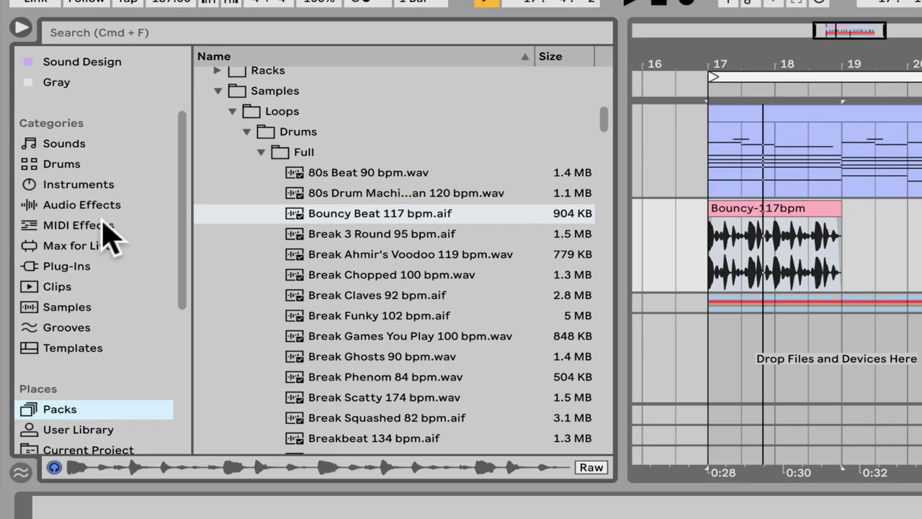
{"action": "left_click", "coordinate": [97, 245]}
{"action": "left_click", "coordinate": [81, 205]}
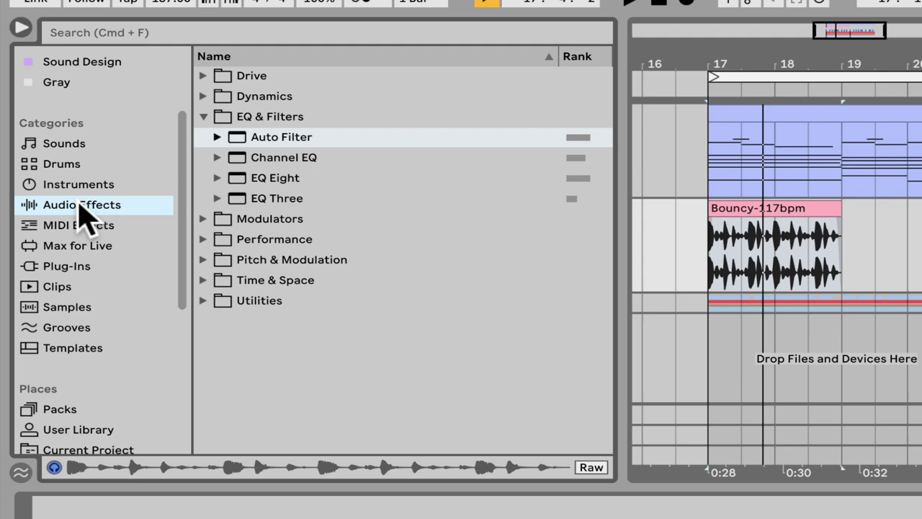
{"action": "left_click", "coordinate": [203, 116]}
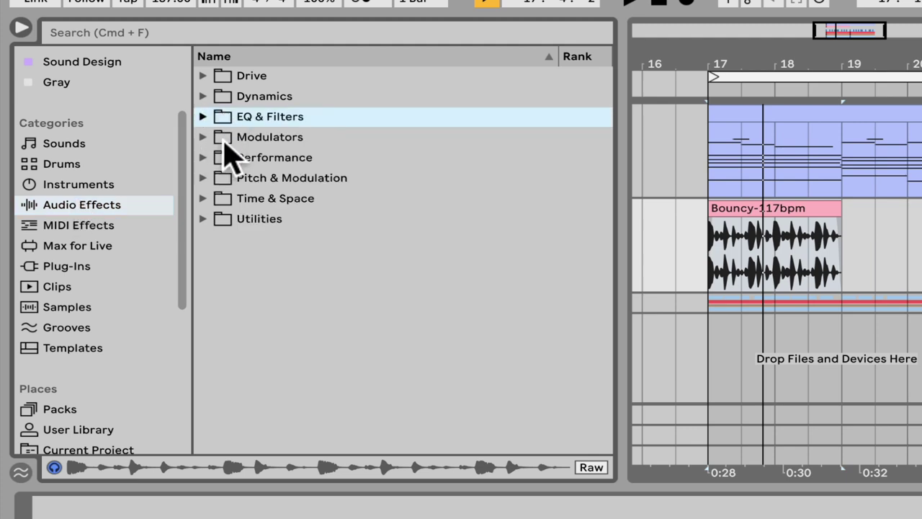
{"action": "left_click", "coordinate": [220, 139]}
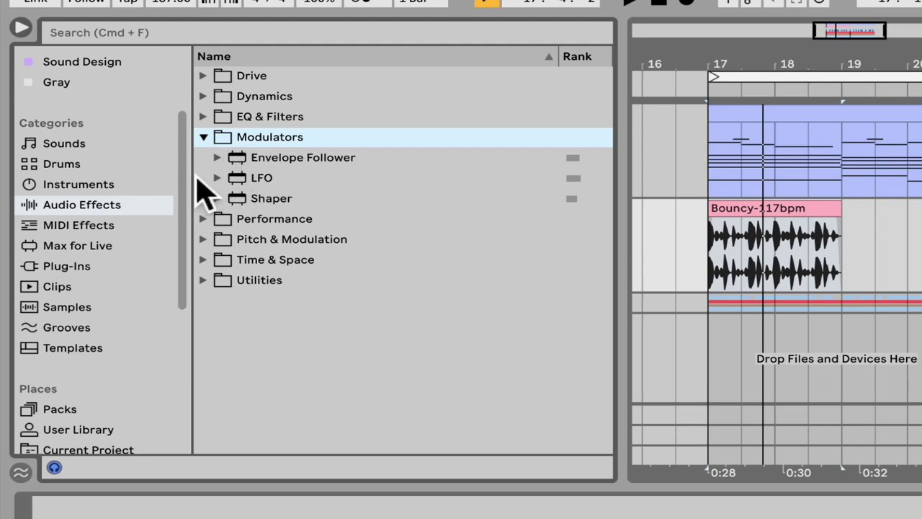
Search 'enve', narrow results to Audio Effects, and select Envelope Follower.
{"action": "left_click", "coordinate": [94, 247]}
{"action": "left_click", "coordinate": [154, 33]}
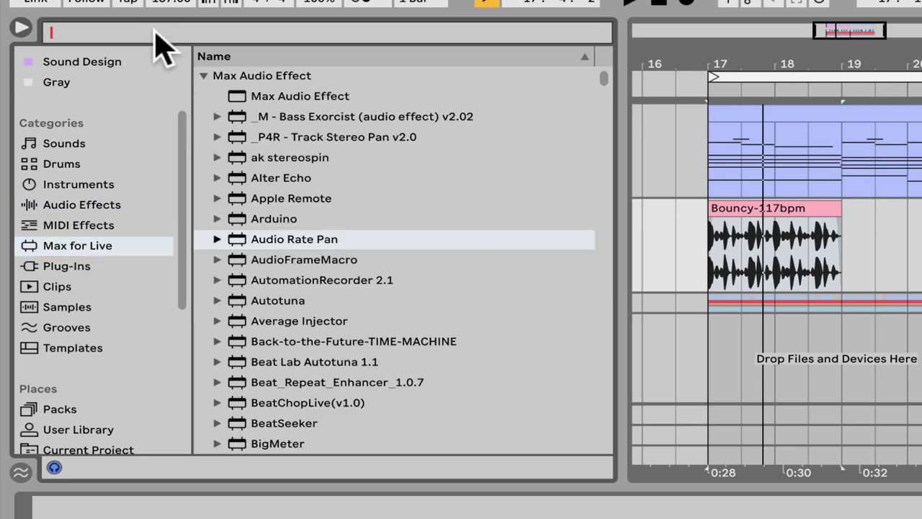
{"action": "type", "text": "enve"}
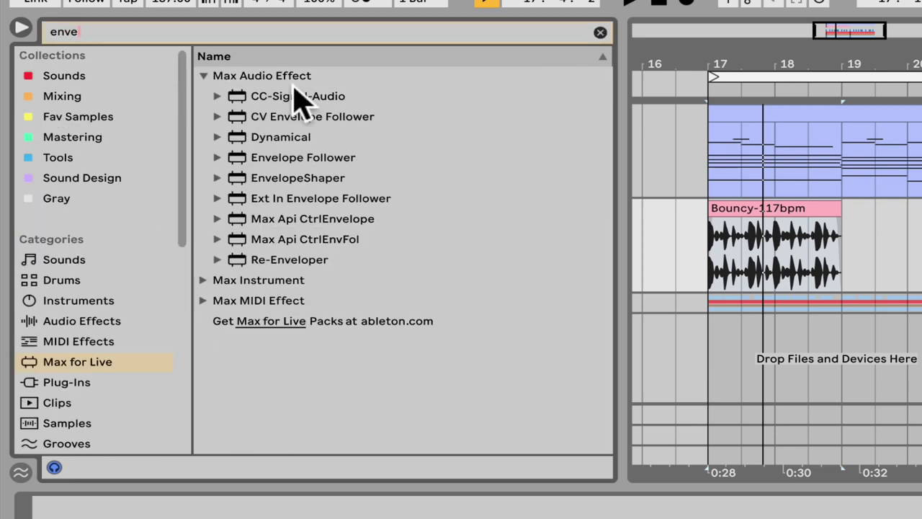
{"action": "left_click", "coordinate": [79, 324]}
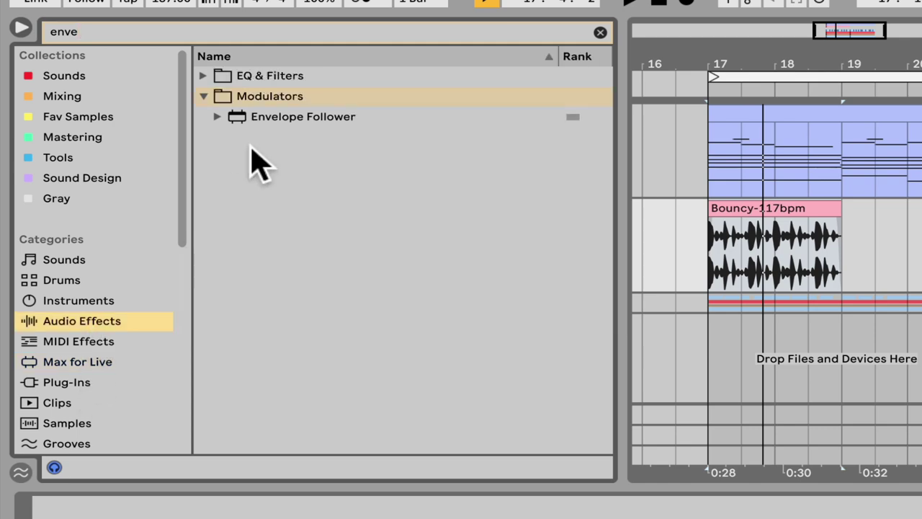
{"action": "left_click", "coordinate": [298, 117]}
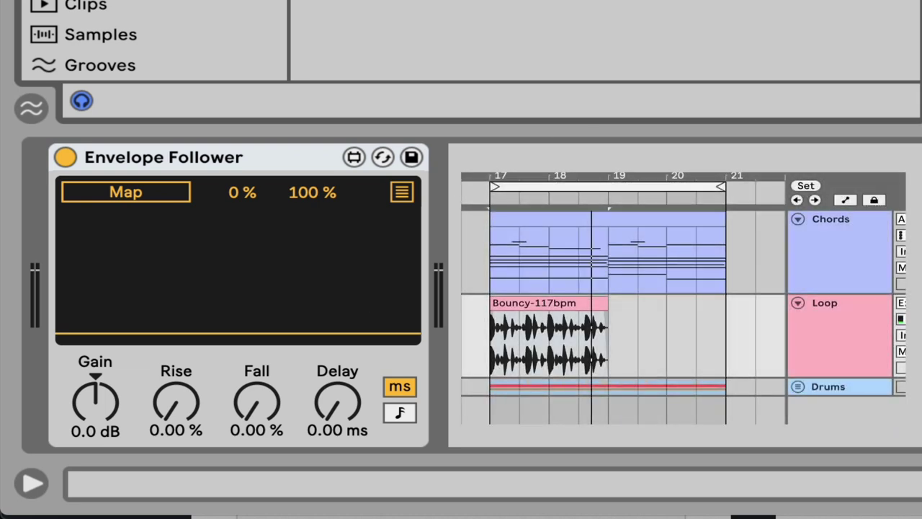
Map the Envelope Follower to the Chords Auto Filter frequency, now at 26.2 Hz, during playback.
{"action": "key", "text": "space"}
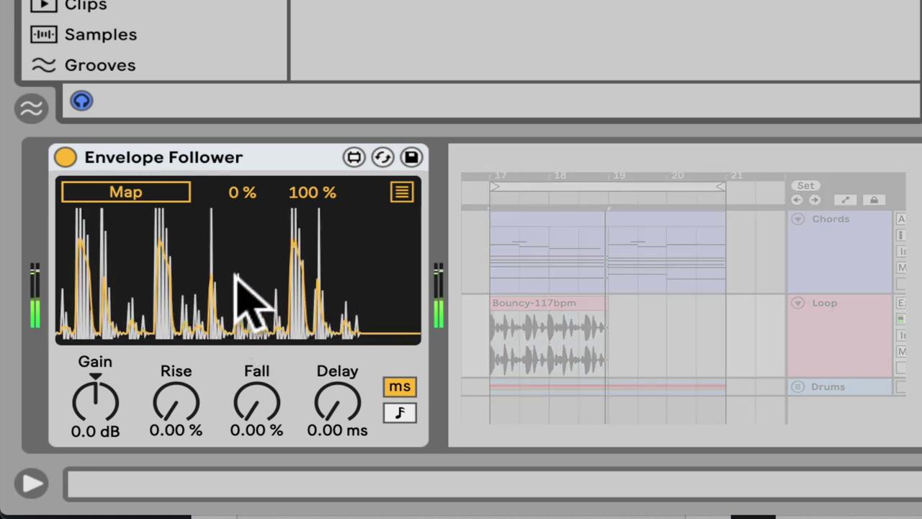
{"action": "left_click", "coordinate": [151, 193]}
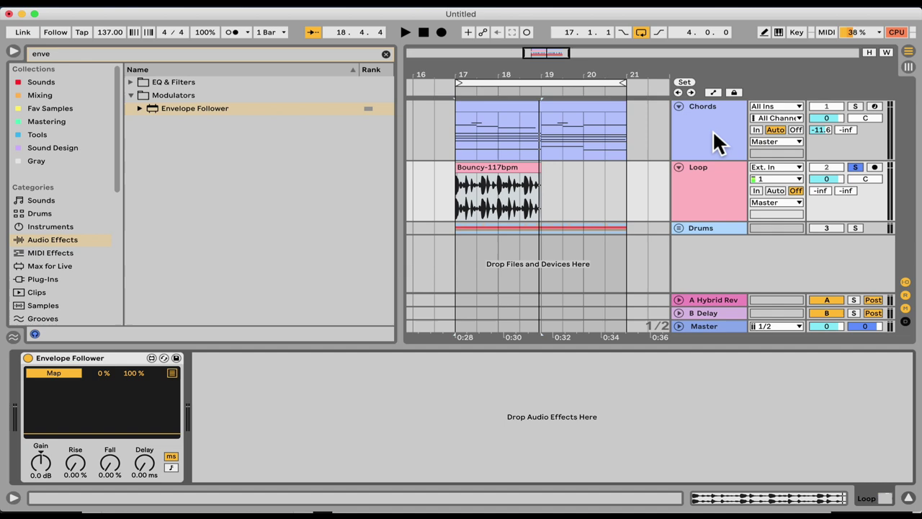
{"action": "left_click", "coordinate": [718, 143]}
{"action": "scroll", "coordinate": [451, 387], "scroll_direction": "down", "scroll_amount": 10}
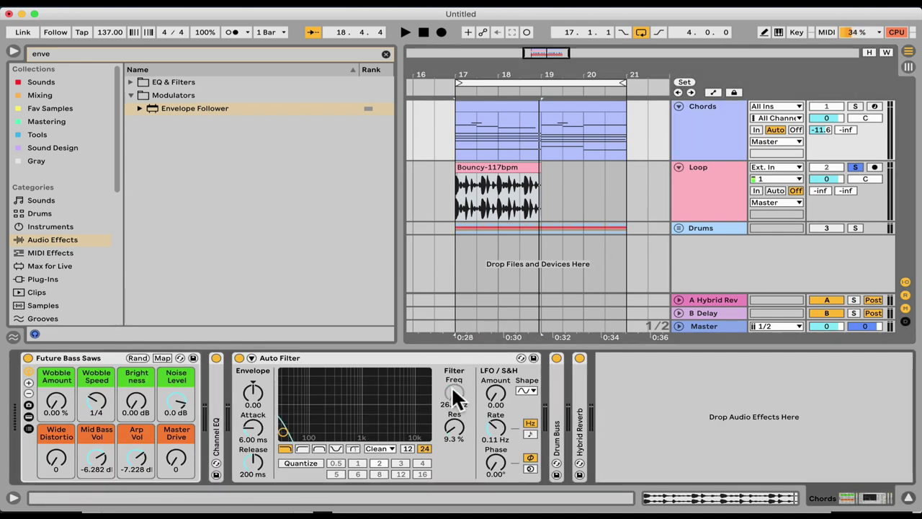
{"action": "key", "text": "space"}
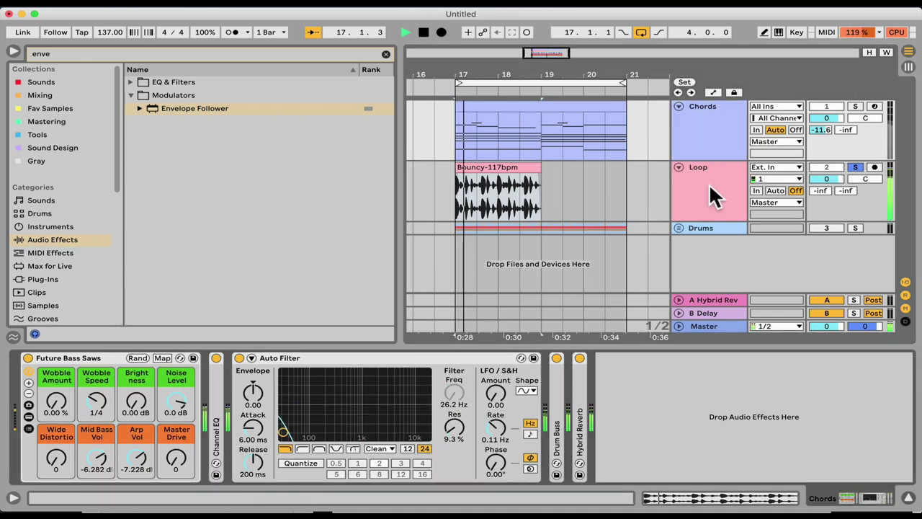
Unsolo the Loop track and duplicate the Bouncy-117bpm clip to fill bars 17–21.
{"action": "left_click", "coordinate": [827, 167]}
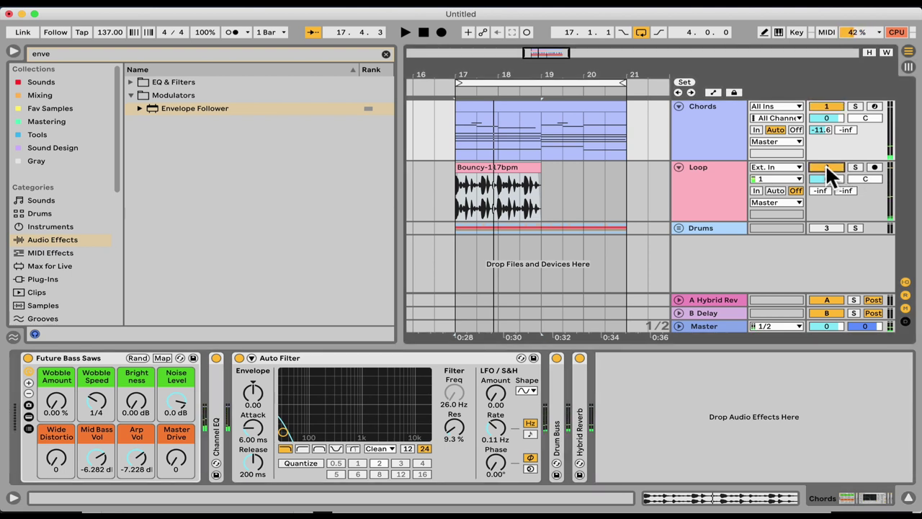
{"action": "left_click", "coordinate": [830, 106]}
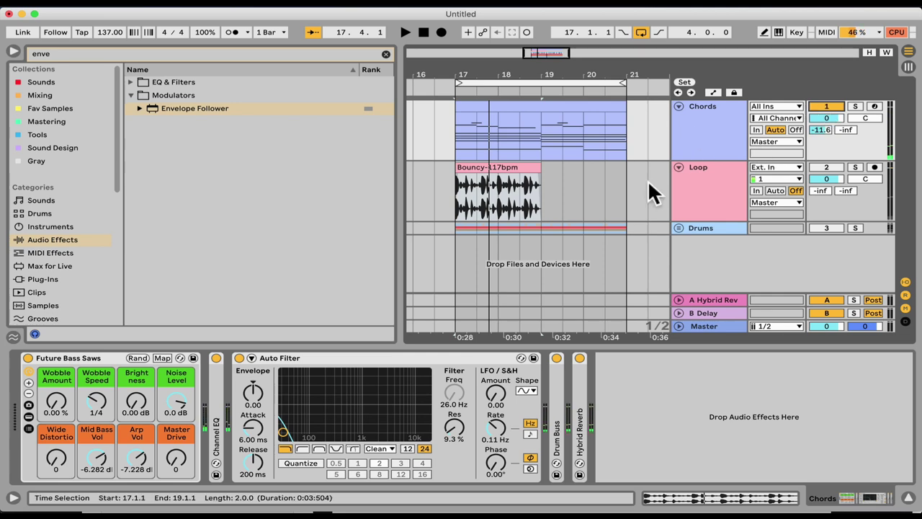
{"action": "key", "text": "space"}
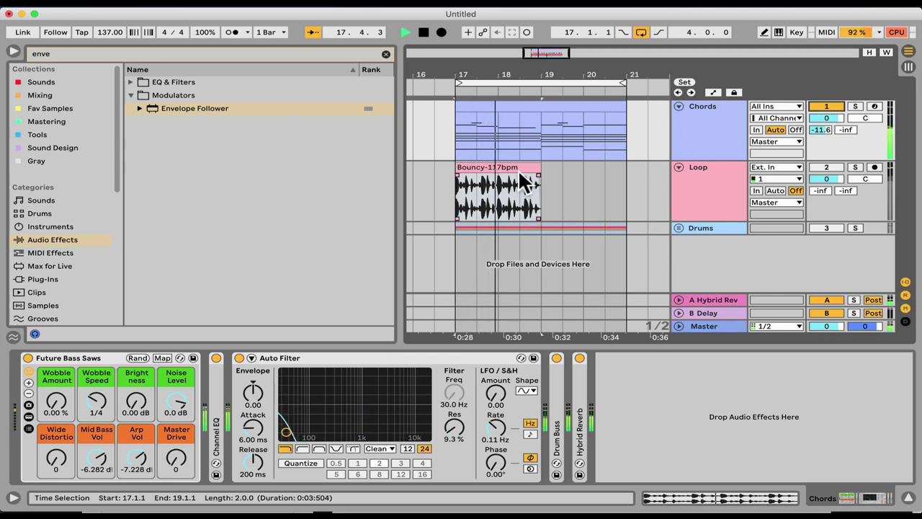
{"action": "left_click", "coordinate": [520, 172]}
{"action": "key", "text": "super+d"}
{"action": "left_click", "coordinate": [517, 167]}
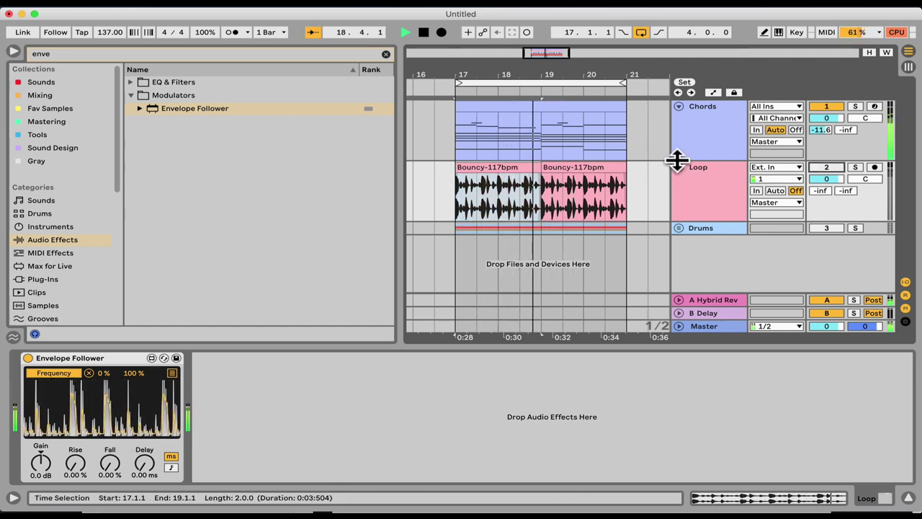
{"action": "key", "text": "space"}
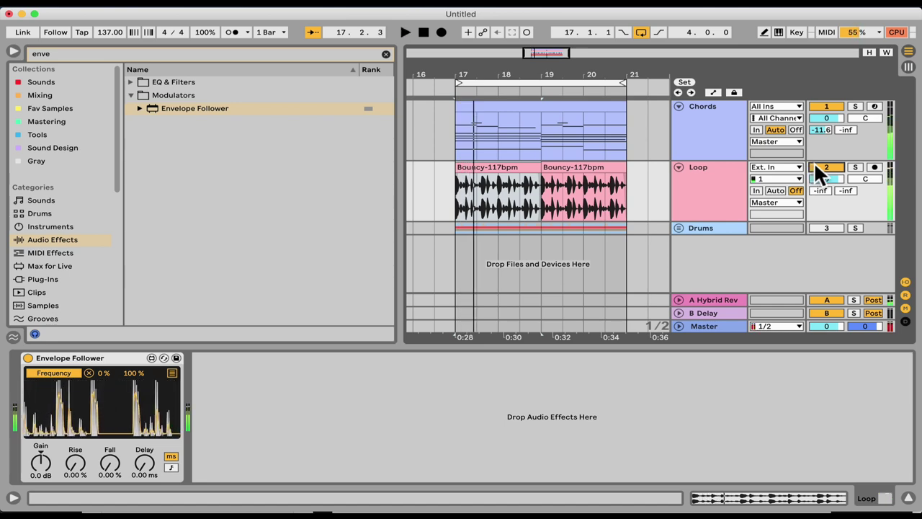
Reveal the drum clip's sample and audition Break Scatty, Break Squashed and Break Phenom loops.
{"action": "double_click", "coordinate": [493, 170]}
{"action": "left_click", "coordinate": [179, 231]}
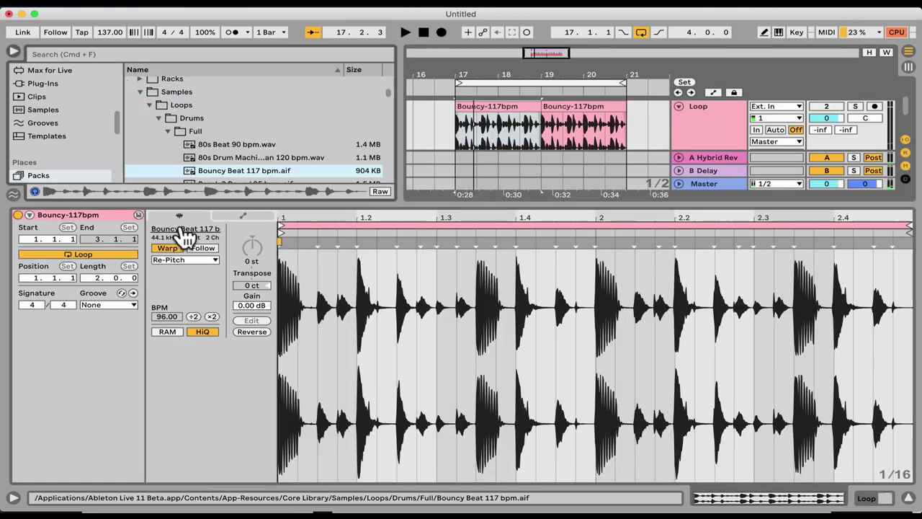
{"action": "left_click_drag", "start_coordinate": [210, 202], "coordinate": [220, 337]}
{"action": "left_click", "coordinate": [224, 193]}
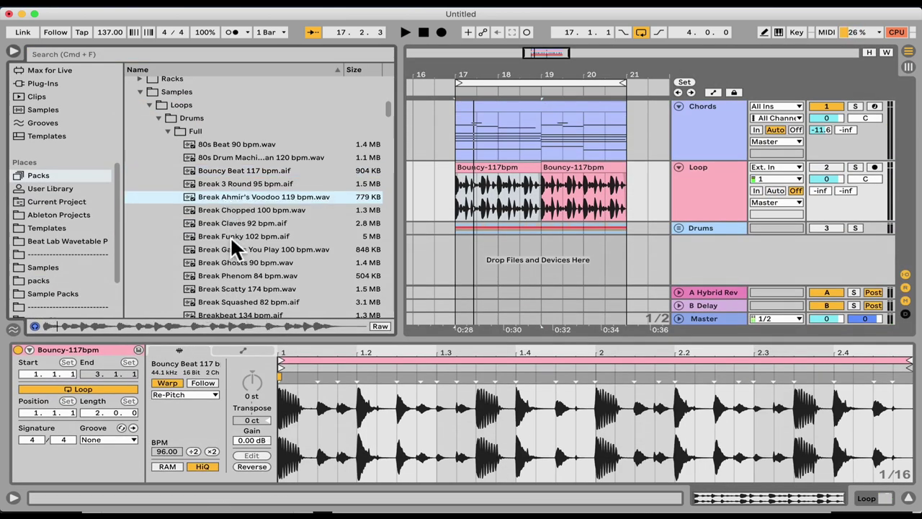
{"action": "scroll", "coordinate": [237, 238], "scroll_direction": "down", "scroll_amount": 3}
{"action": "left_click", "coordinate": [247, 238]}
{"action": "scroll", "coordinate": [251, 231], "scroll_direction": "down", "scroll_amount": 3}
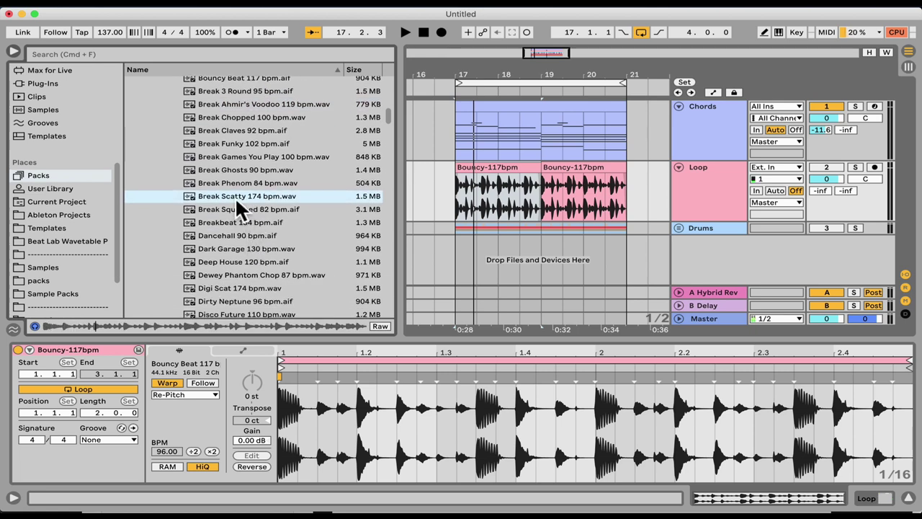
{"action": "left_click", "coordinate": [226, 207]}
{"action": "left_click", "coordinate": [228, 181]}
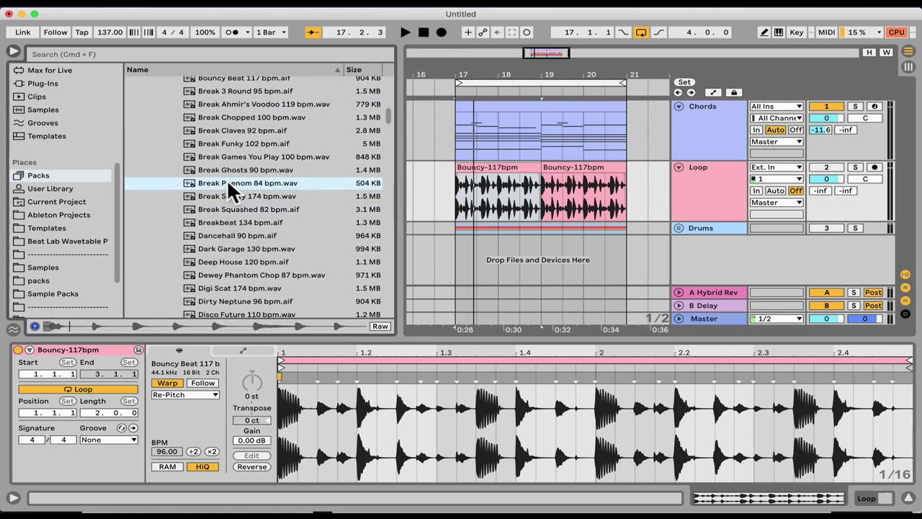
Place Break Phenom 84 bpm at bar 17, duplicate it, and play the new drums.
{"action": "left_click_drag", "start_coordinate": [213, 182], "coordinate": [461, 176]}
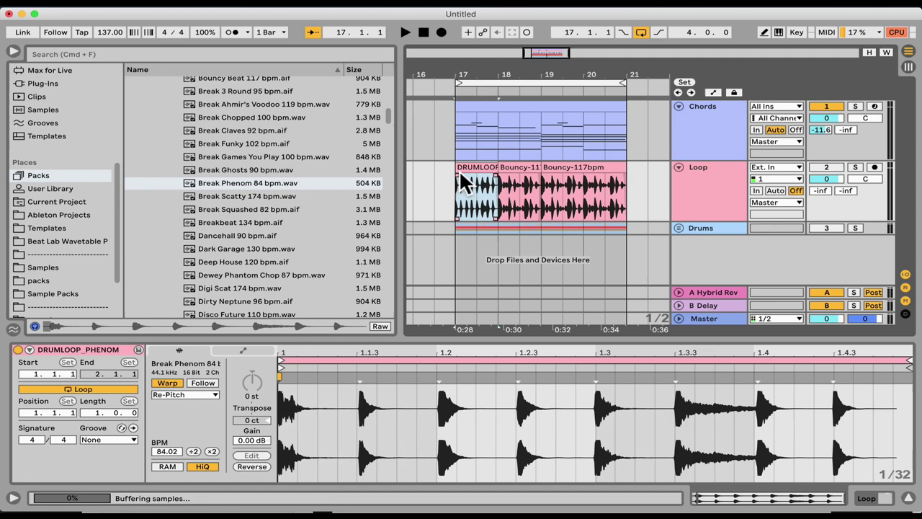
{"action": "key", "text": "ctrl+d"}
{"action": "key", "text": "ctrl+d"}
{"action": "key", "text": "ctrl+d"}
{"action": "left_click", "coordinate": [461, 177]}
{"action": "key", "text": "space"}
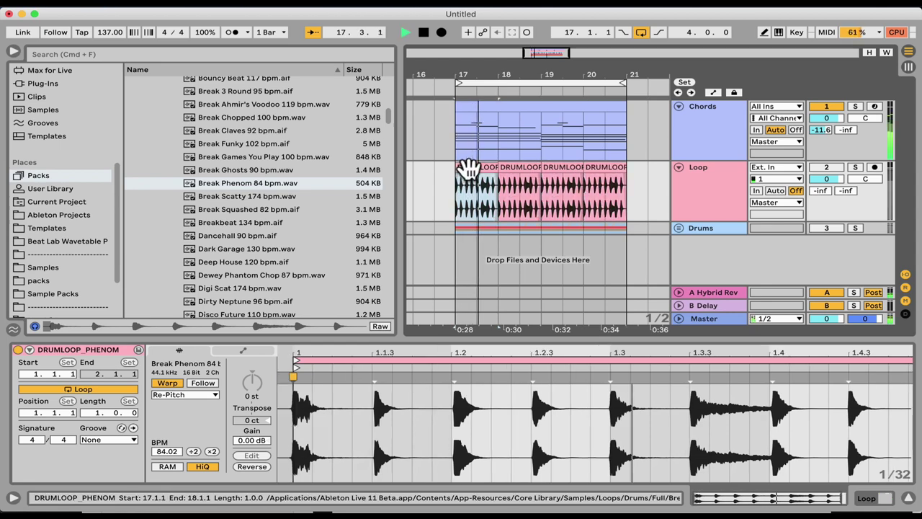
{"action": "left_click", "coordinate": [732, 177]}
Set the Envelope Follower's Fall to 31.5% and its Frequency mapping minimum to 0%.
{"action": "left_click", "coordinate": [705, 170]}
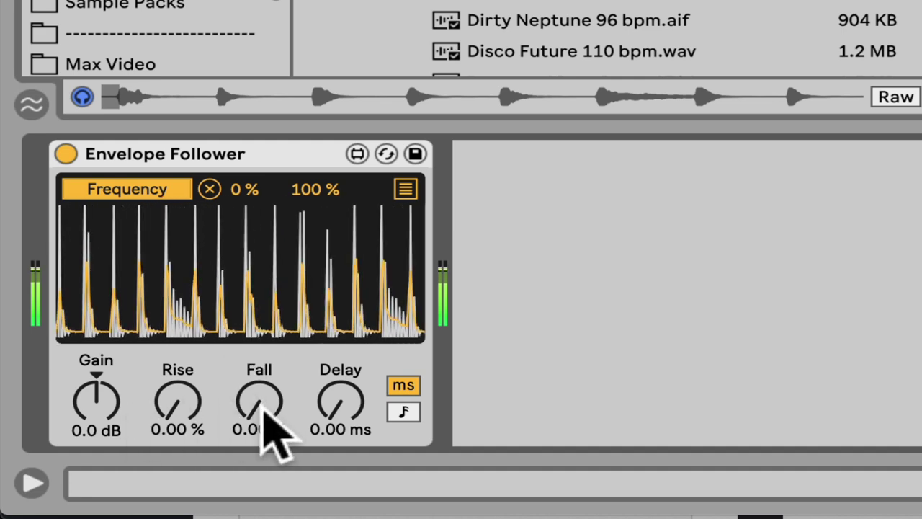
{"action": "mouse_move", "coordinate": [192, 408]}
{"action": "left_mouse_down"}
{"action": "mouse_move", "coordinate": [191, 386]}
{"action": "mouse_move", "coordinate": [178, 432]}
{"action": "left_mouse_up"}
{"action": "left_click_drag", "start_coordinate": [260, 403], "coordinate": [261, 360]}
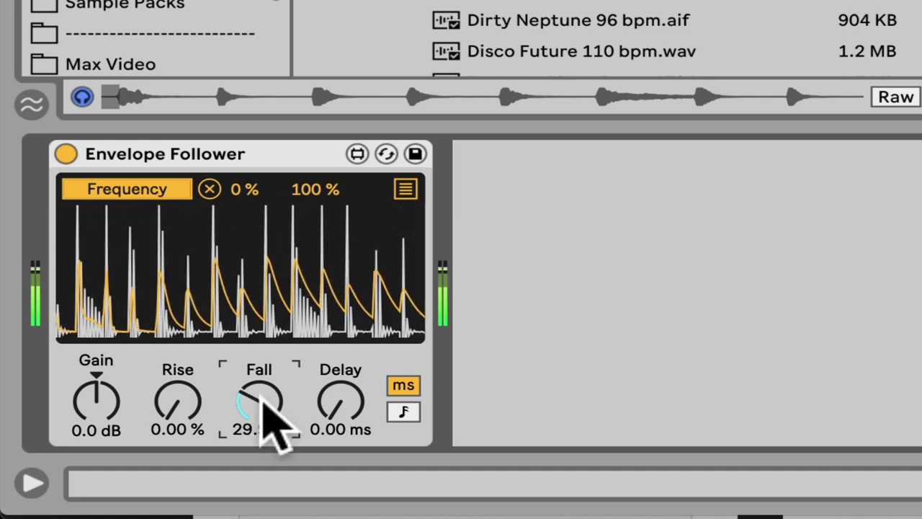
{"action": "left_click_drag", "start_coordinate": [267, 381], "coordinate": [304, 339]}
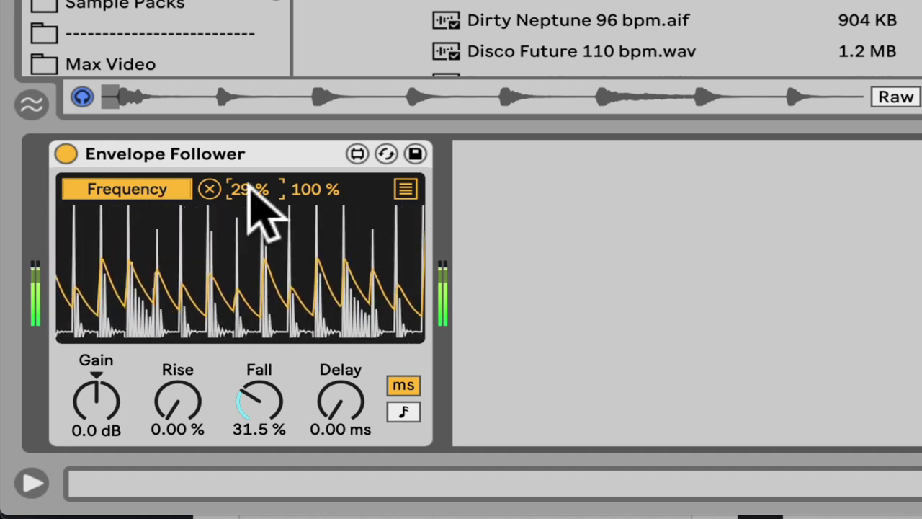
{"action": "left_click_drag", "start_coordinate": [250, 188], "coordinate": [266, 320]}
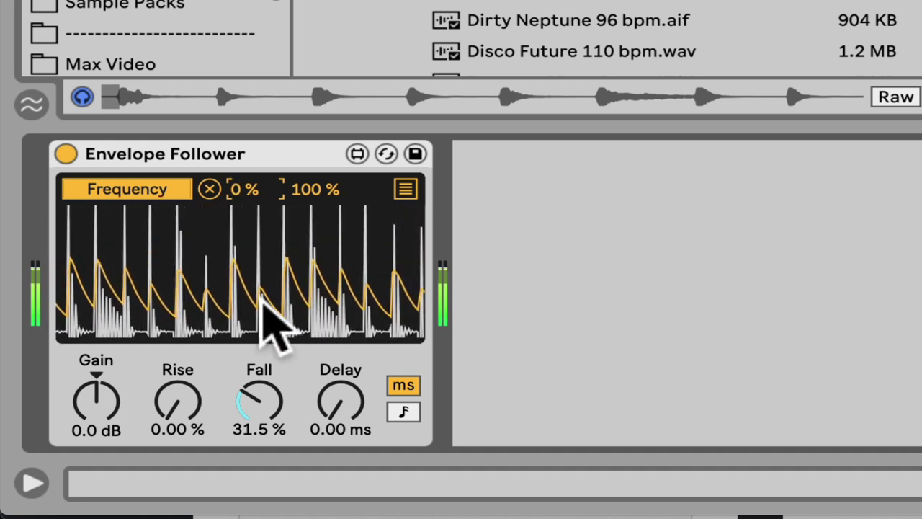
Show the mapping list and turn the Wide Distortion macro up to 37.
{"action": "left_click", "coordinate": [405, 189]}
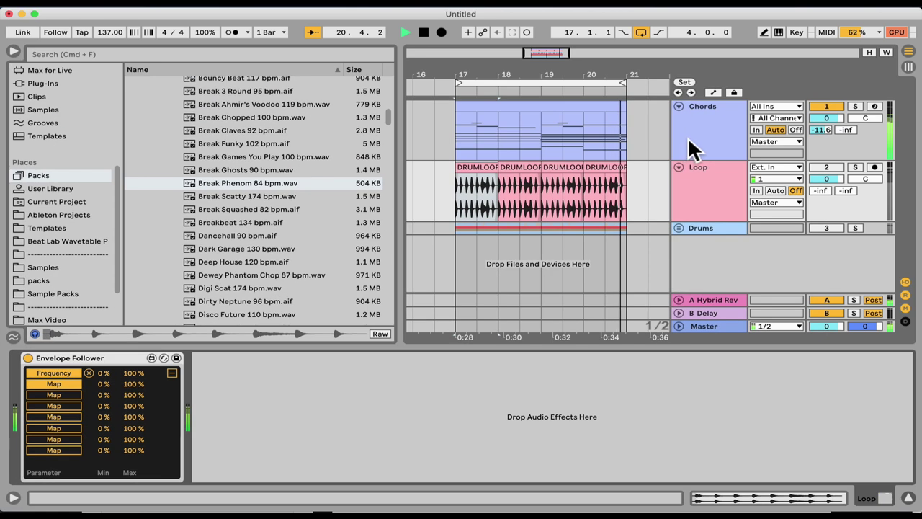
{"action": "left_click", "coordinate": [687, 137]}
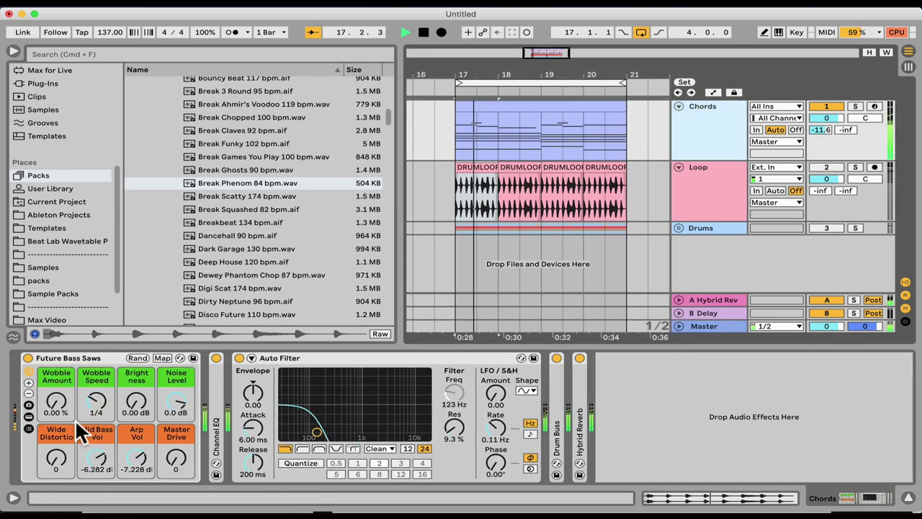
{"action": "left_click_drag", "start_coordinate": [72, 459], "coordinate": [74, 432]}
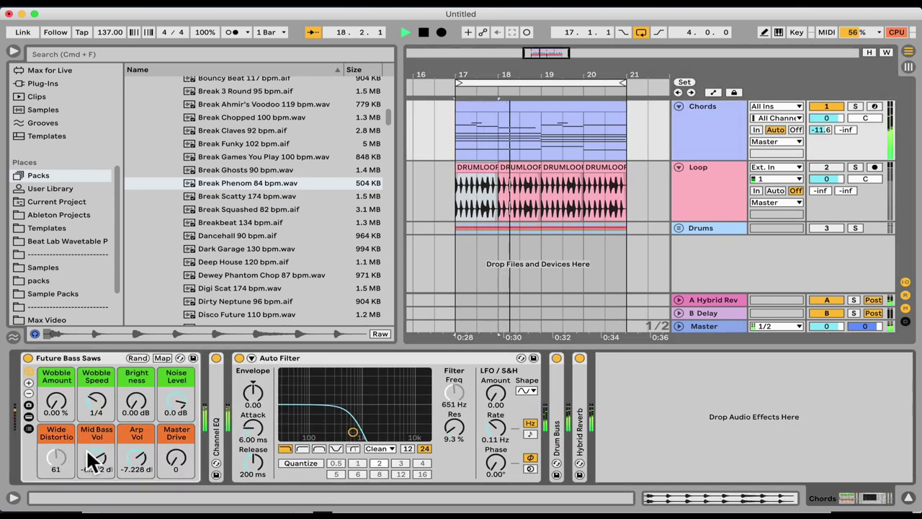
Raise the Envelope Follower's Frequency mapping minimum to 29%.
{"action": "left_click", "coordinate": [736, 223]}
{"action": "left_click", "coordinate": [711, 148]}
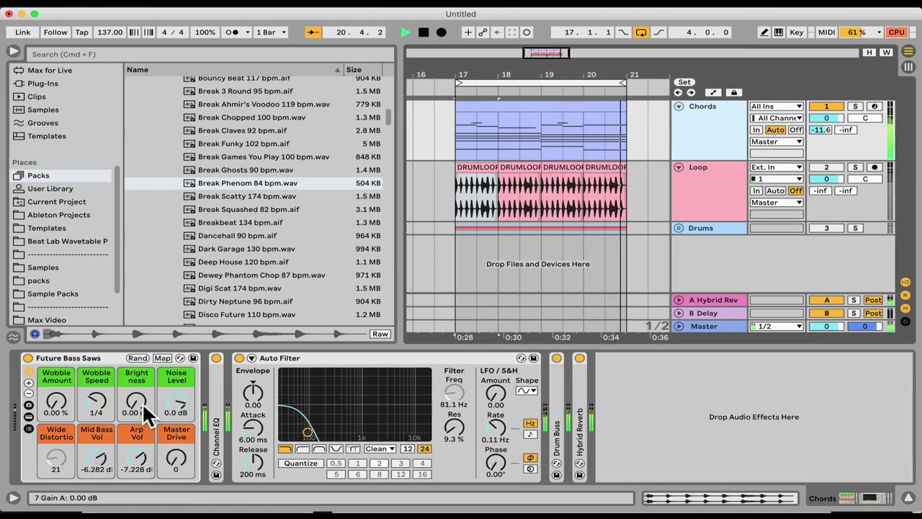
{"action": "left_click", "coordinate": [709, 189]}
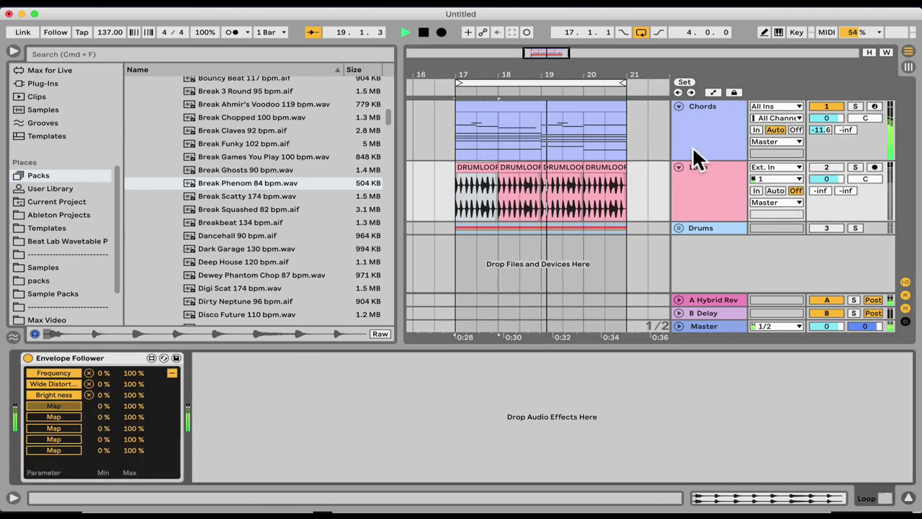
{"action": "left_click", "coordinate": [694, 151]}
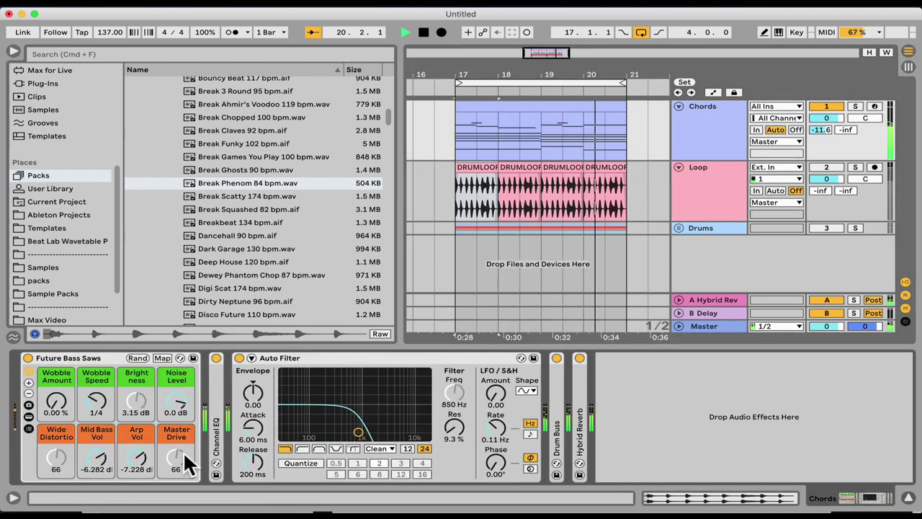
{"action": "left_click", "coordinate": [720, 193]}
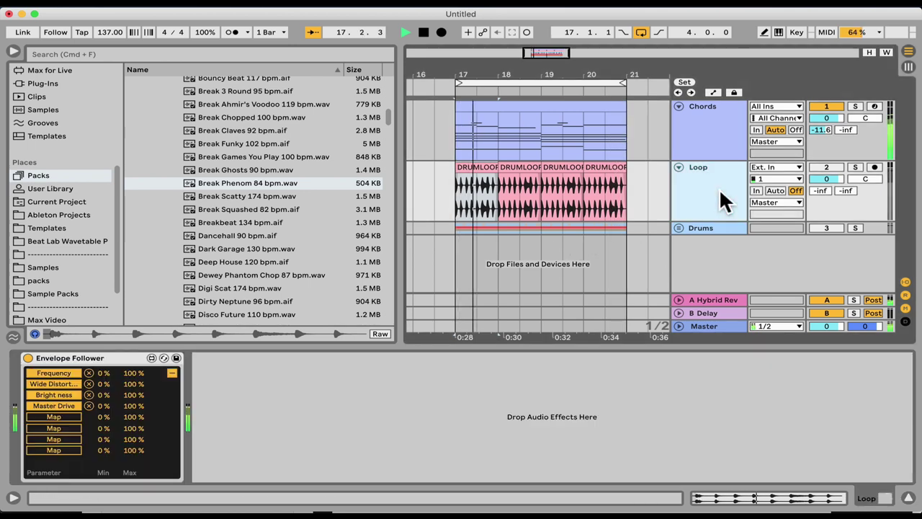
{"action": "left_click_drag", "start_coordinate": [119, 400], "coordinate": [112, 381]}
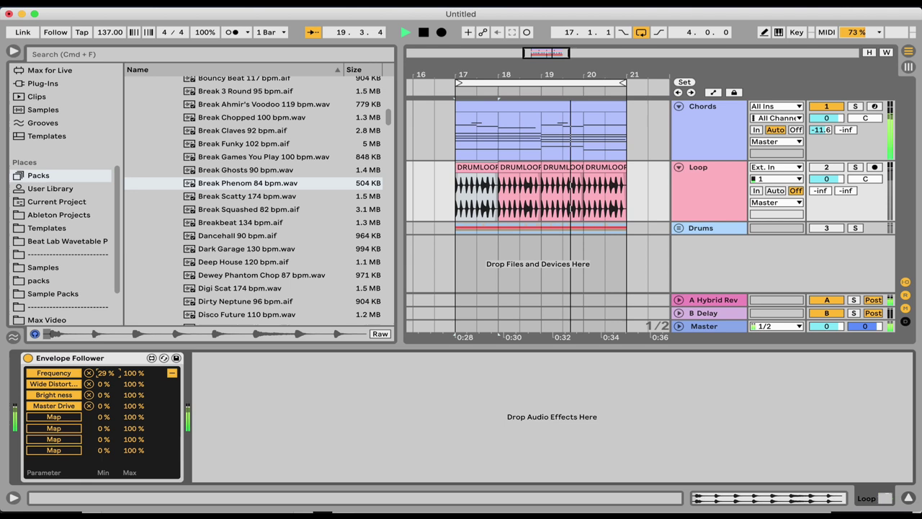
Show the Envelope Follower graph and arm the Loop track with monitoring set to Auto.
{"action": "left_click", "coordinate": [170, 373]}
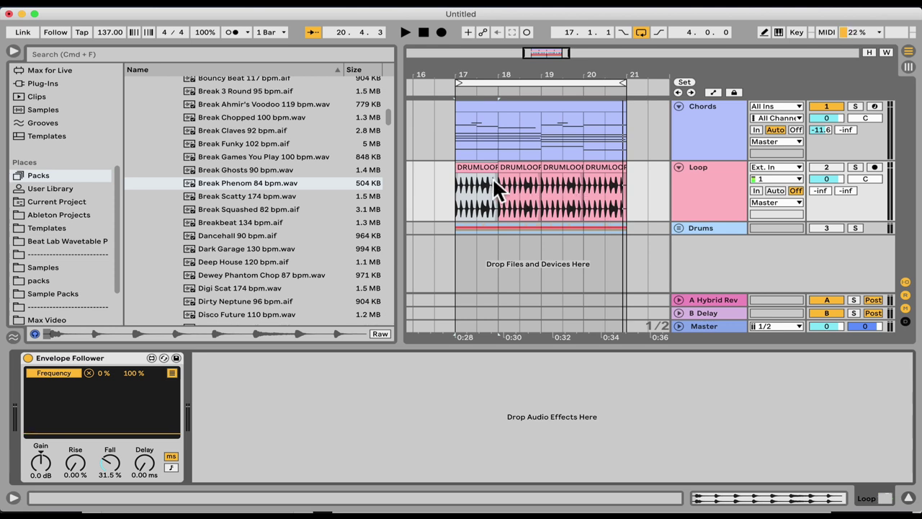
{"action": "left_click", "coordinate": [695, 192]}
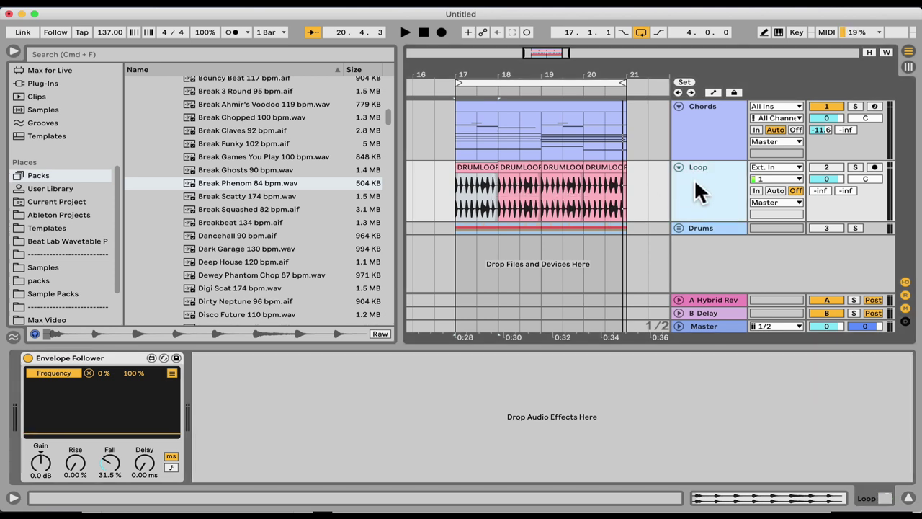
{"action": "left_click", "coordinate": [763, 172]}
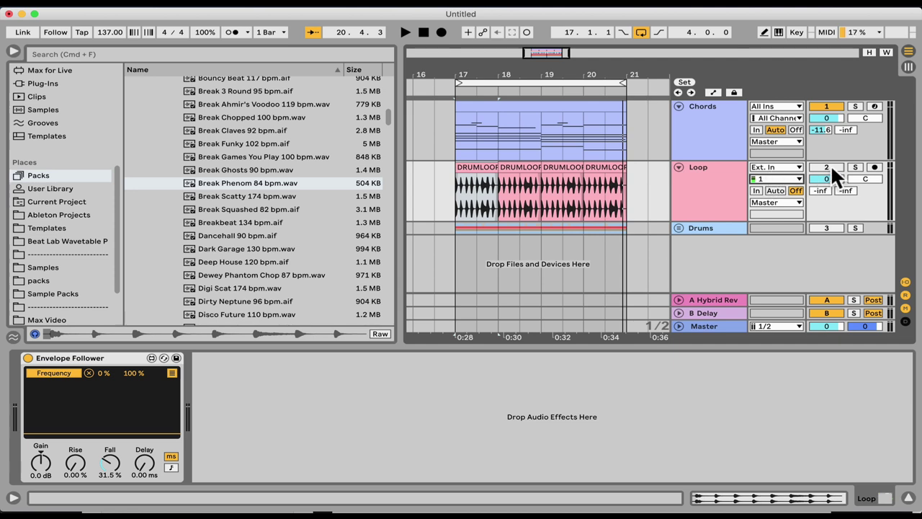
{"action": "left_click", "coordinate": [875, 167]}
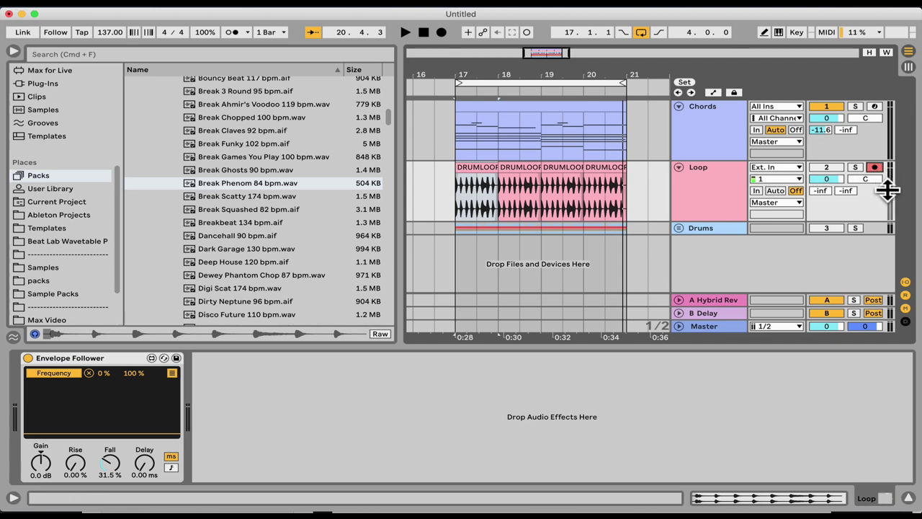
{"action": "left_click", "coordinate": [779, 186]}
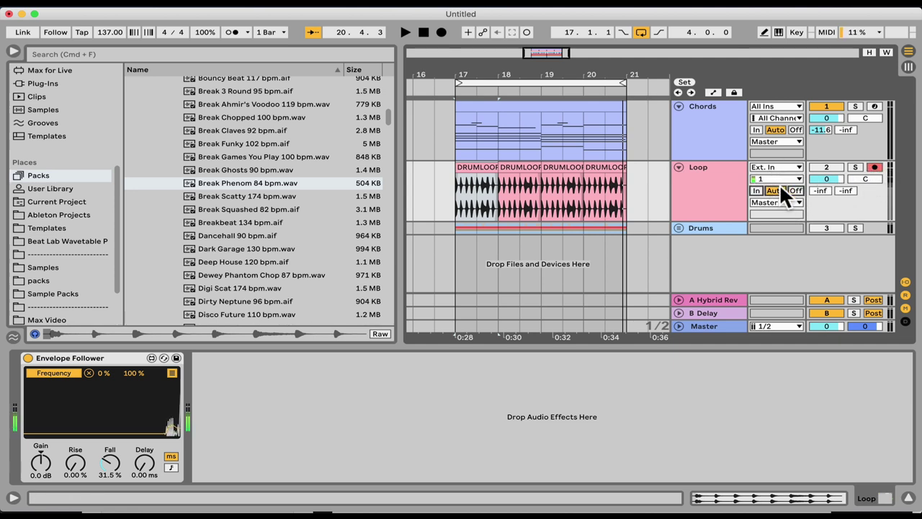
{"action": "left_click", "coordinate": [825, 167]}
{"action": "left_click", "coordinate": [826, 166]}
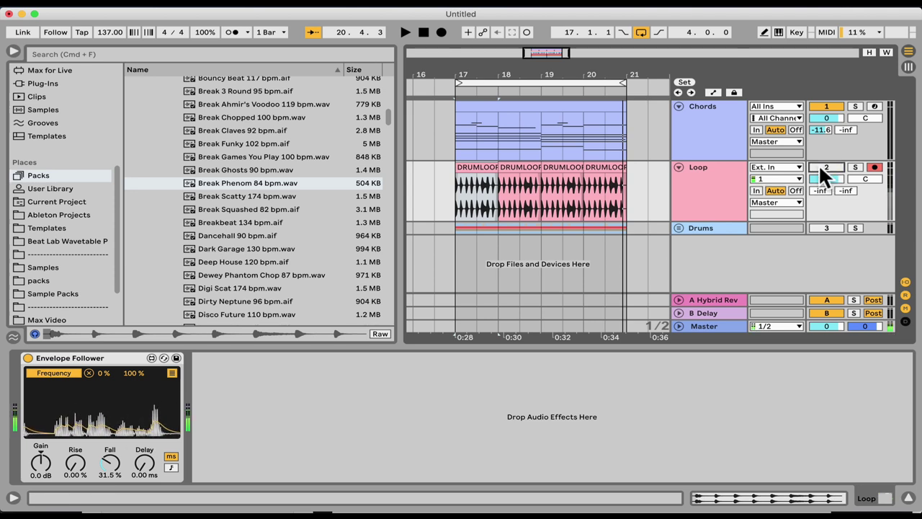
{"action": "left_click", "coordinate": [711, 185]}
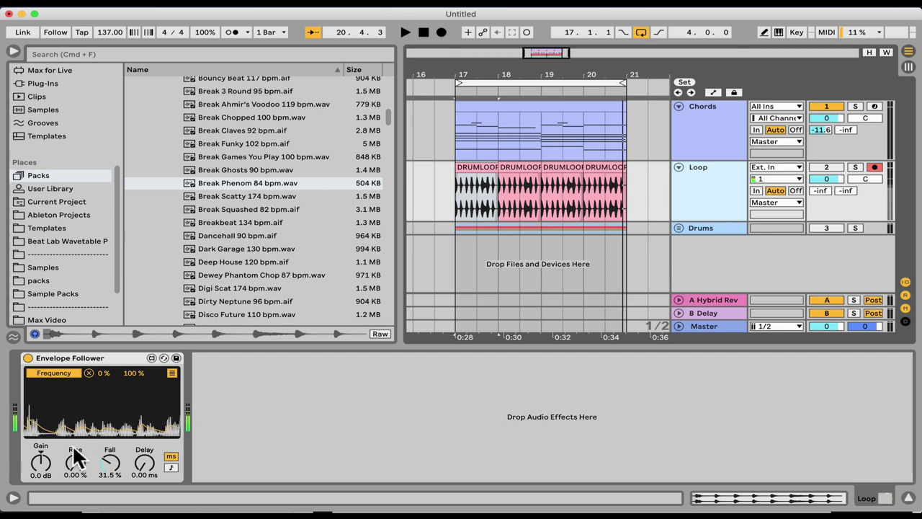
Raise the Envelope Follower gain to 6.5 dB, start playback and deactivate the Loop drum clips.
{"action": "left_click_drag", "start_coordinate": [40, 461], "coordinate": [41, 450]}
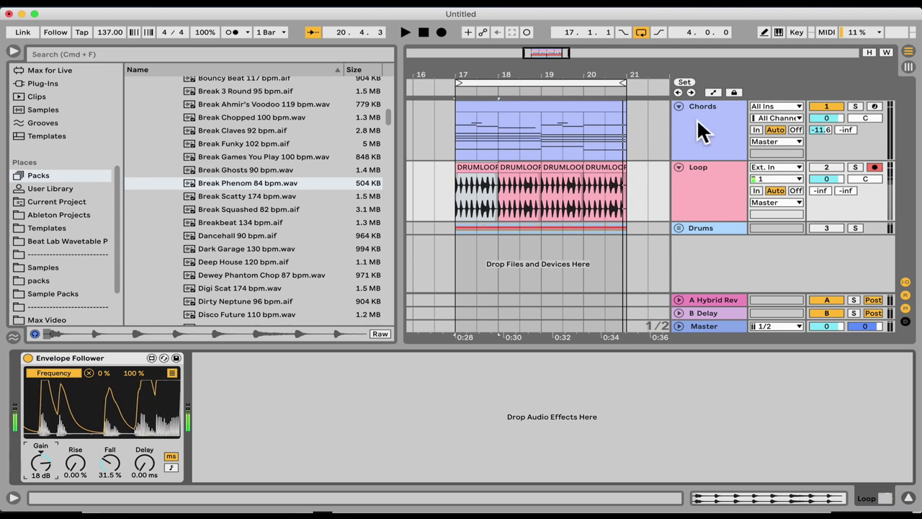
{"action": "key", "text": "space"}
{"action": "key", "text": "0"}
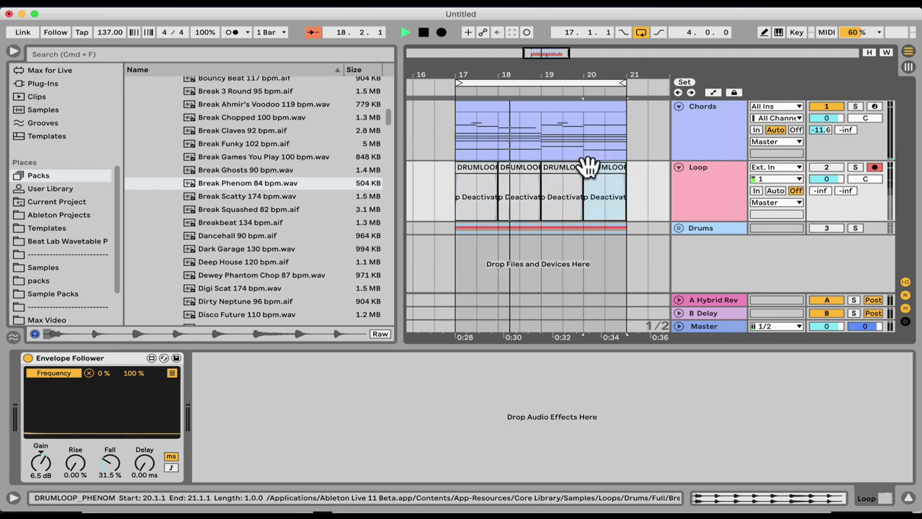
Reset the follower gain, reactivate the drum clips, and add two Break Booty-90bpm clips from bar 17.
{"action": "double_click", "coordinate": [41, 461]}
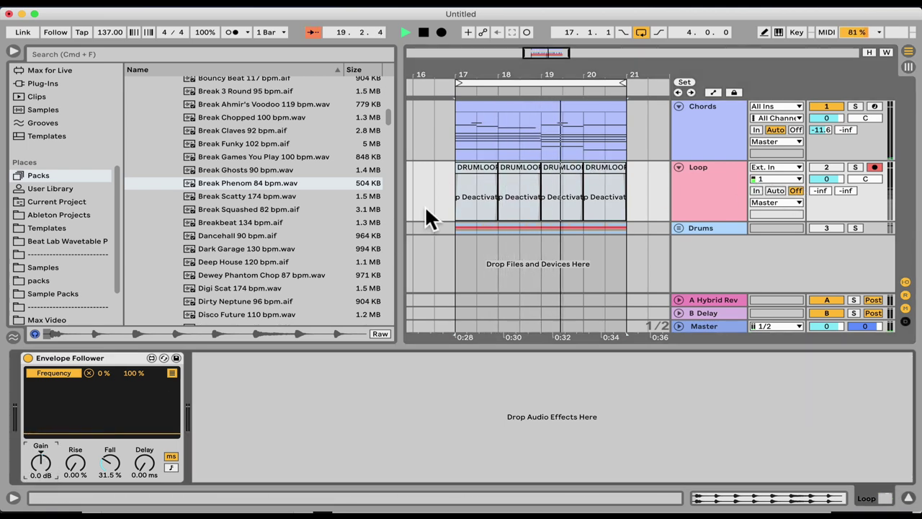
{"action": "key", "text": "0"}
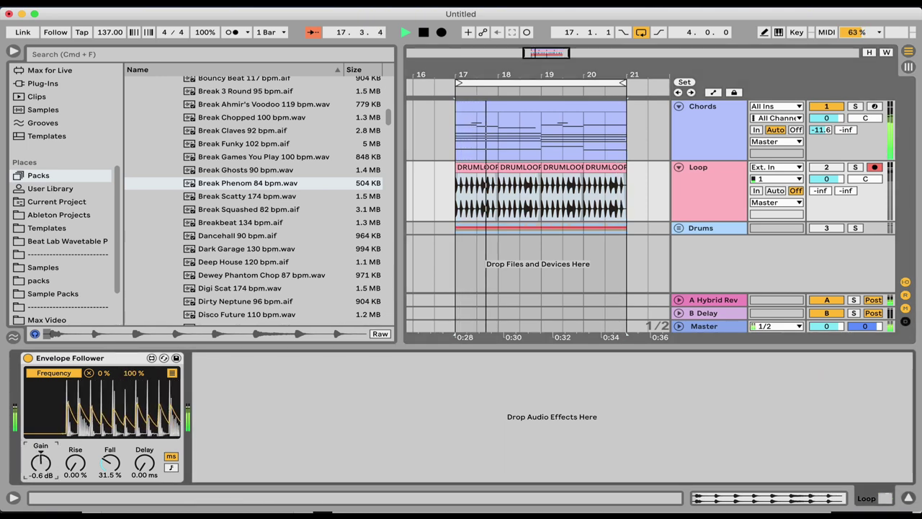
{"action": "scroll", "coordinate": [291, 185], "scroll_direction": "down", "scroll_amount": 1}
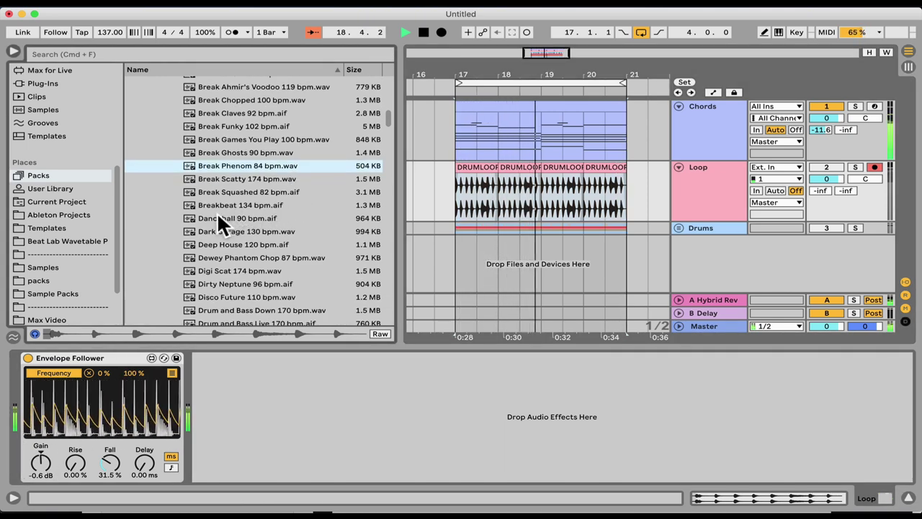
{"action": "left_click_drag", "start_coordinate": [208, 217], "coordinate": [453, 180]}
{"action": "key", "text": "super+d"}
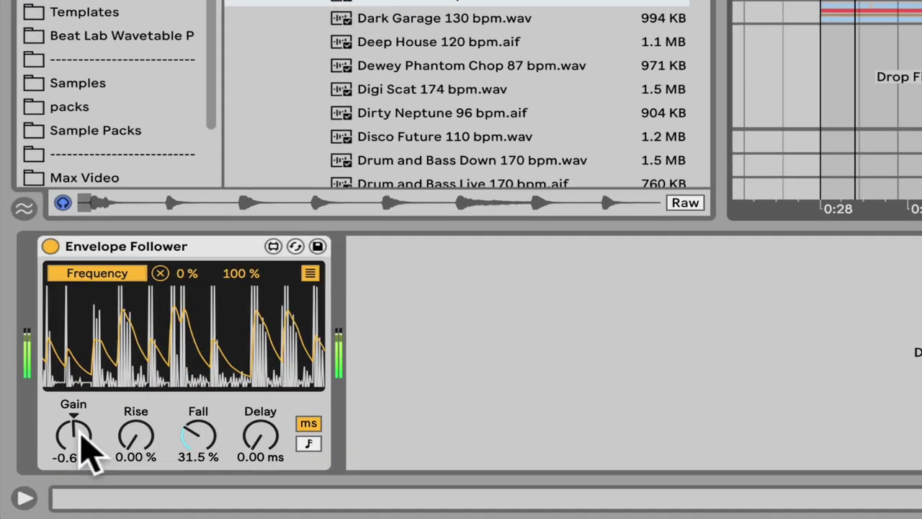
Lower the follower gain to -5.3 dB and try a 220 ms delay before returning it to 0 ms.
{"action": "left_click_drag", "start_coordinate": [41, 463], "coordinate": [41, 476]}
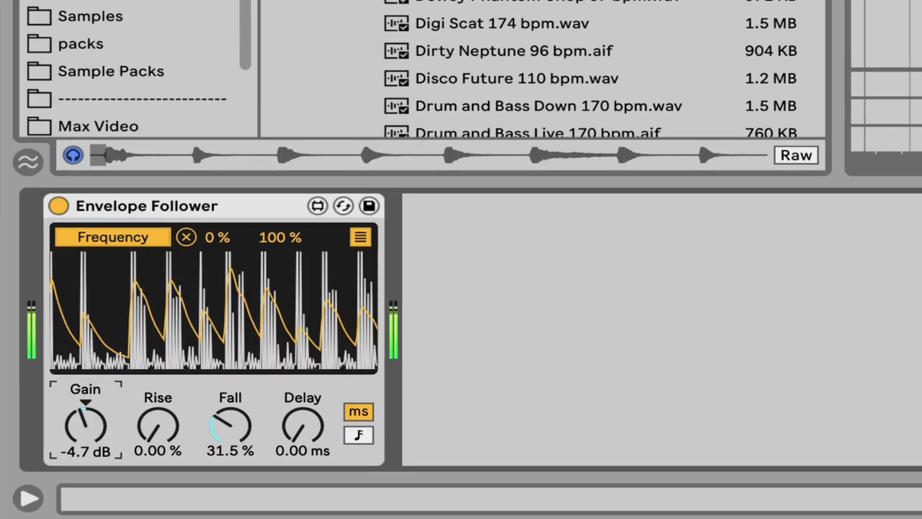
{"action": "left_click_drag", "start_coordinate": [85, 425], "coordinate": [85, 440]}
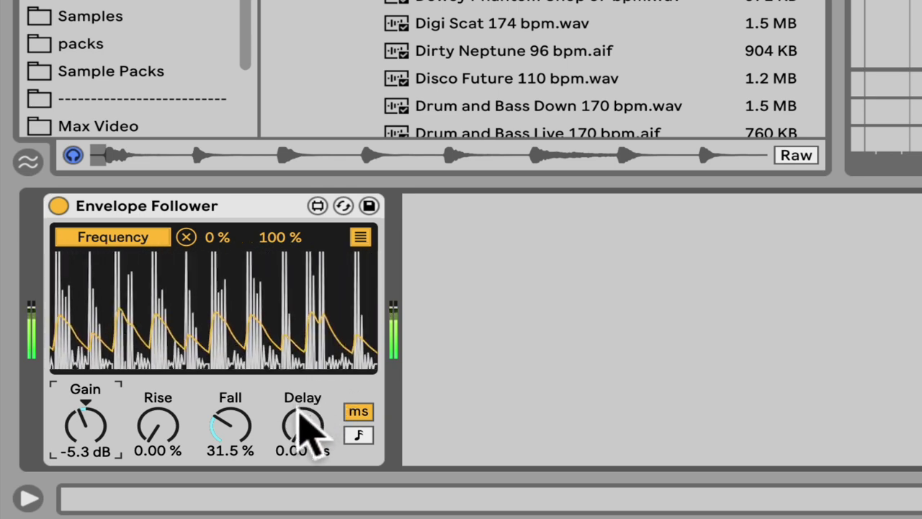
{"action": "left_click_drag", "start_coordinate": [303, 425], "coordinate": [303, 389]}
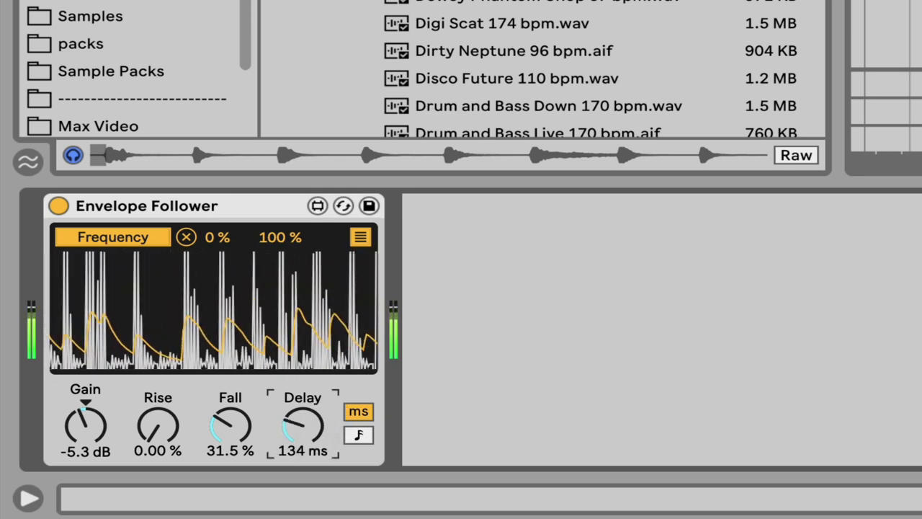
{"action": "left_click_drag", "start_coordinate": [304, 425], "coordinate": [304, 396]}
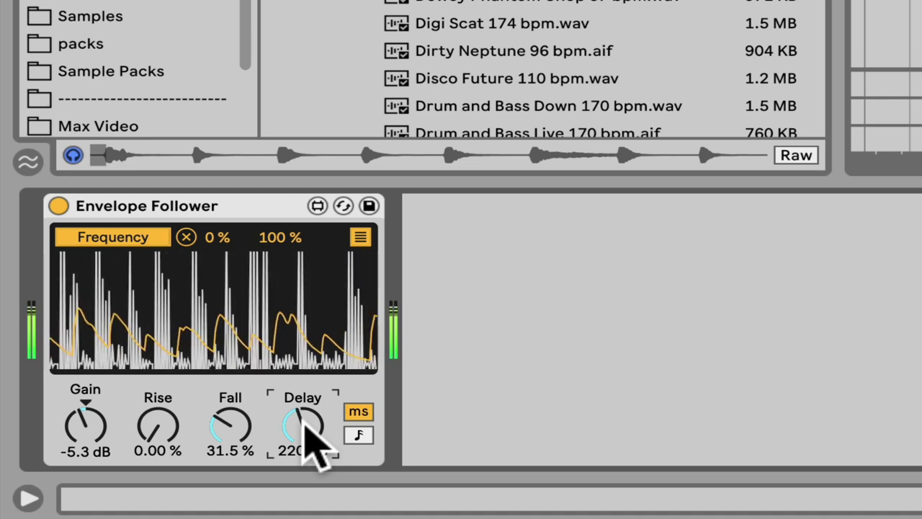
{"action": "left_click_drag", "start_coordinate": [303, 423], "coordinate": [304, 453]}
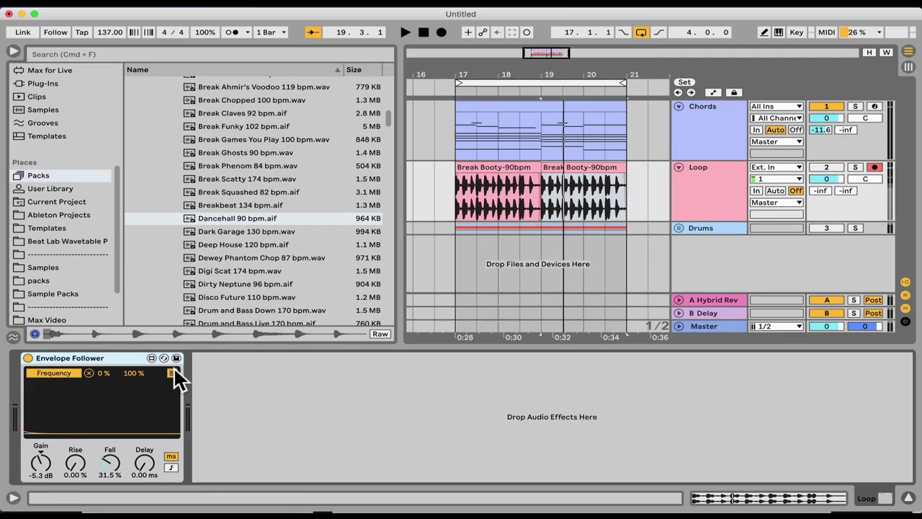
Glance at the follower's mapping list and the Chords track devices, then return to the envelope view.
{"action": "left_click", "coordinate": [172, 370]}
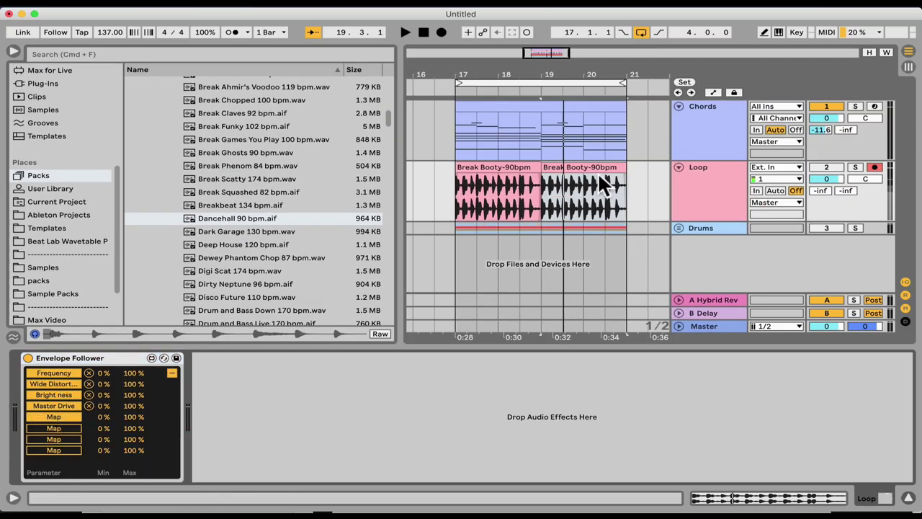
{"action": "left_click", "coordinate": [721, 148]}
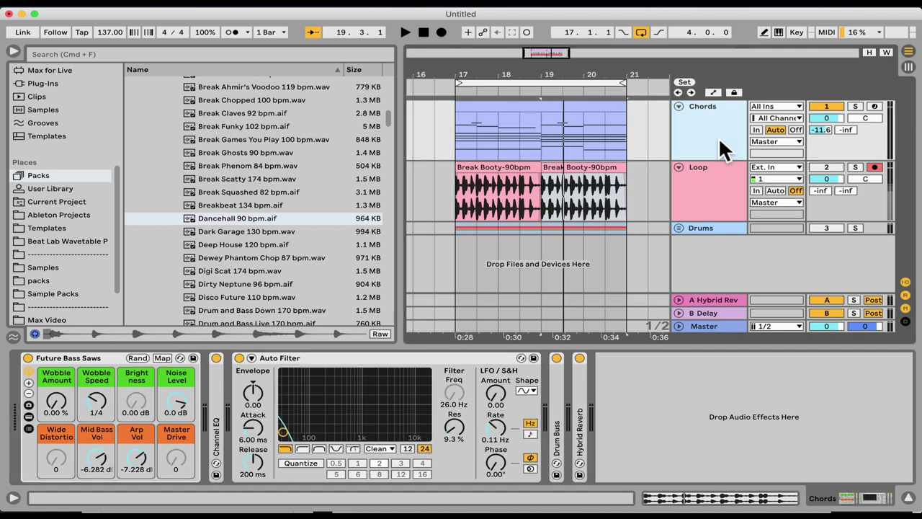
{"action": "left_click", "coordinate": [702, 196]}
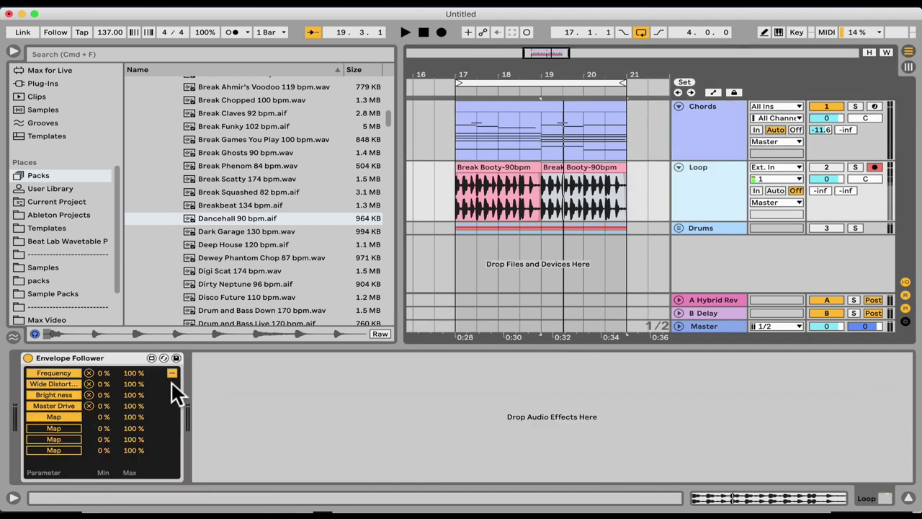
{"action": "left_click", "coordinate": [173, 373]}
Search Max for Live devices for 'ext' and select Ext In Envelope Follower.
{"action": "scroll", "coordinate": [66, 137], "scroll_direction": "up", "scroll_amount": 3}
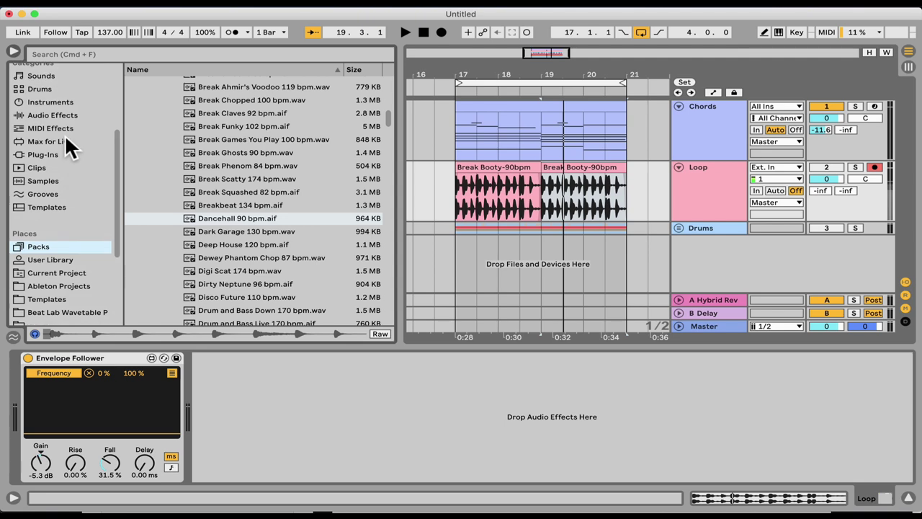
{"action": "left_click", "coordinate": [64, 136]}
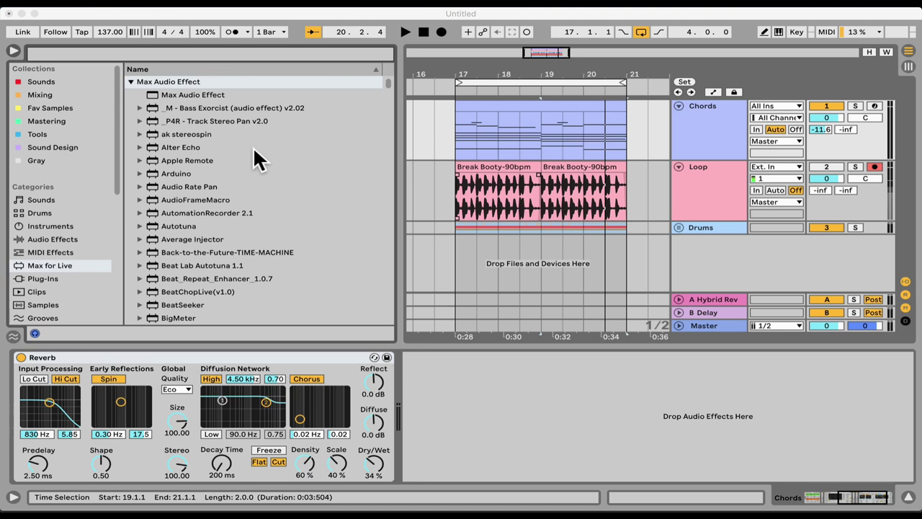
{"action": "left_click", "coordinate": [121, 49]}
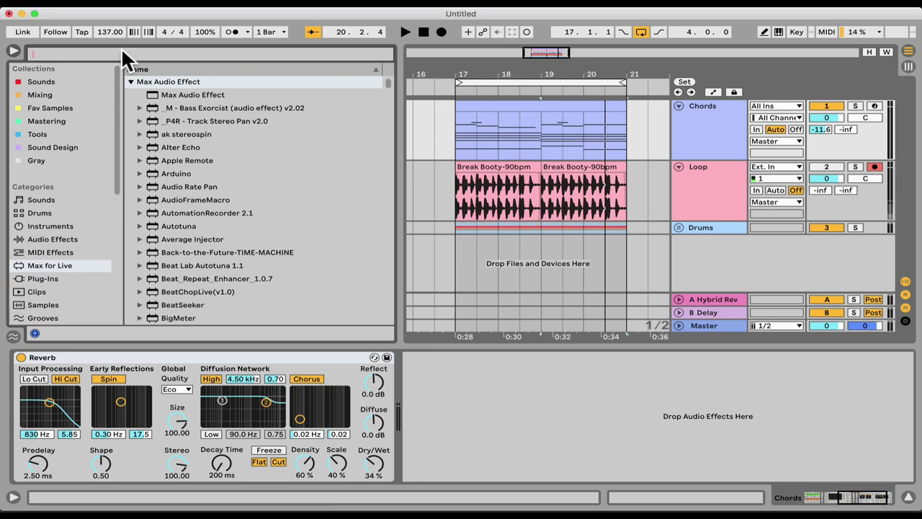
{"action": "type", "text": "ext"}
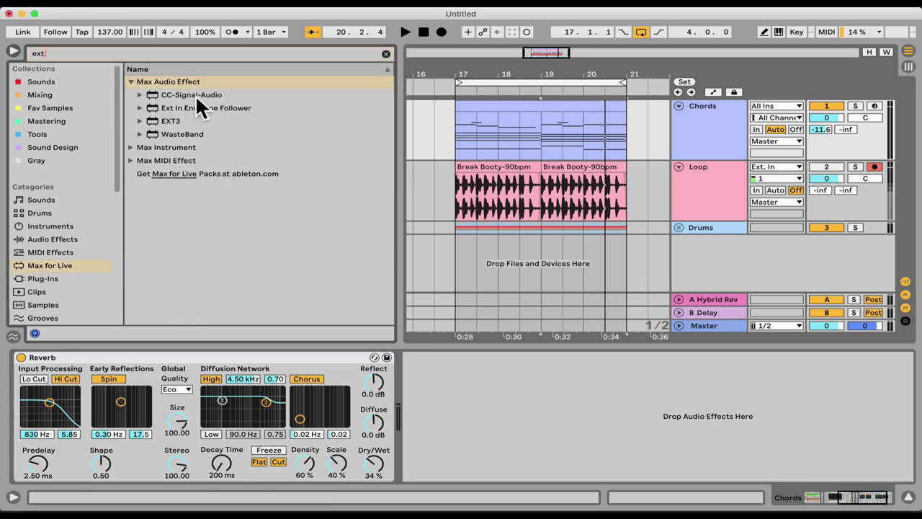
{"action": "left_click", "coordinate": [191, 108]}
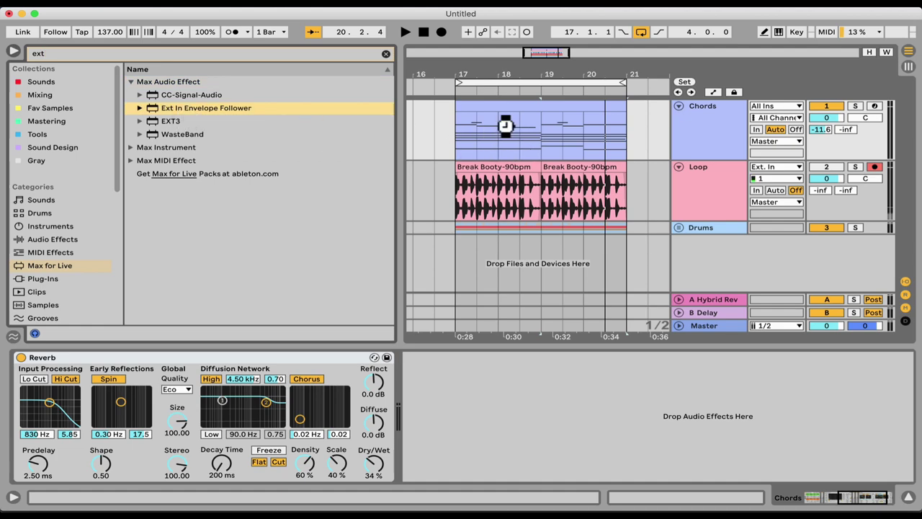
Load Ext In Envelope Follower onto the Chords track with the Loop track as input.
{"action": "key", "text": "Return"}
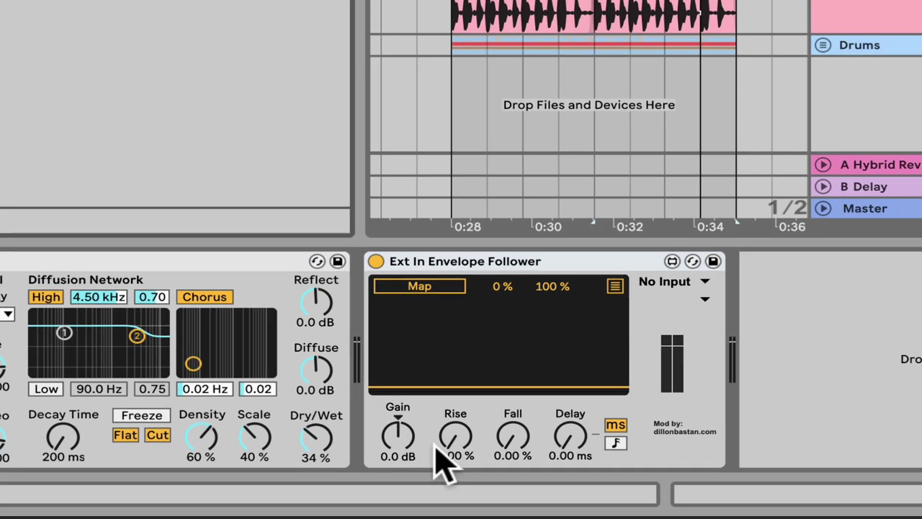
{"action": "left_click", "coordinate": [669, 282]}
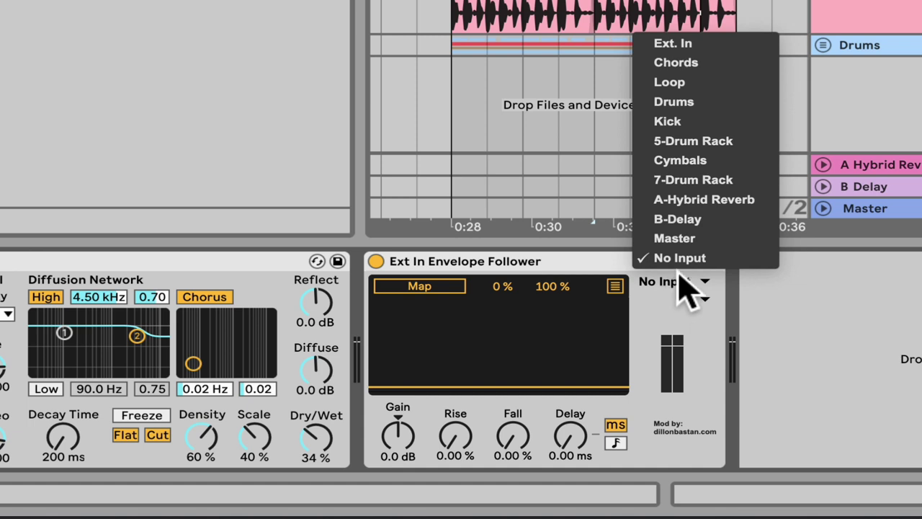
{"action": "left_click", "coordinate": [677, 328]}
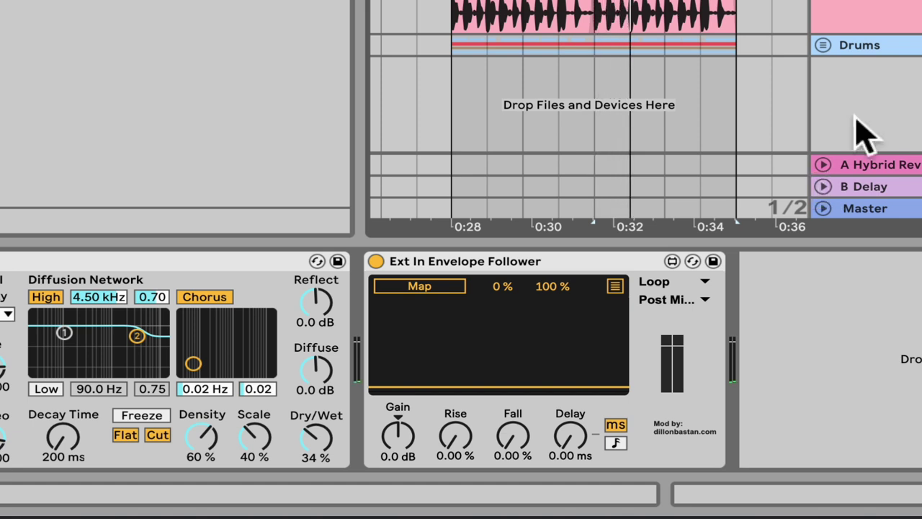
Set the follower's tap point to Pre FX, after briefly trying Post Mixer.
{"action": "left_click", "coordinate": [661, 297]}
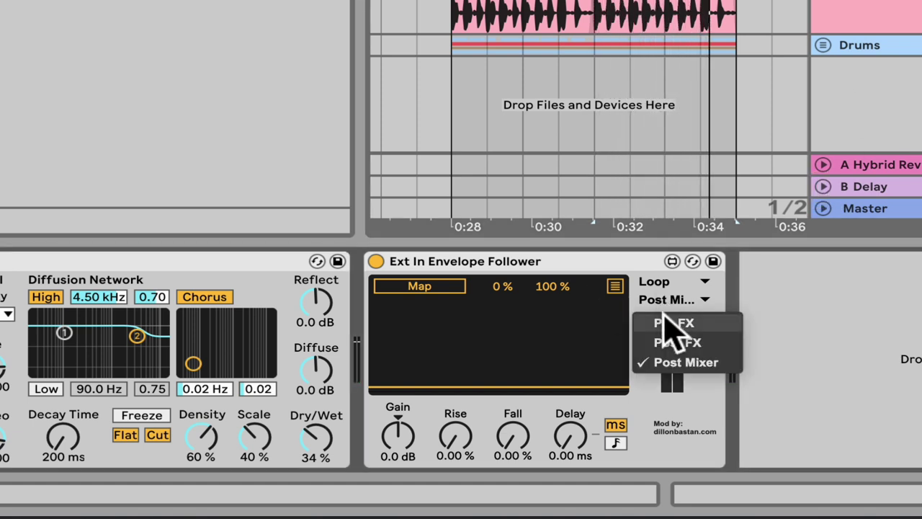
{"action": "left_click", "coordinate": [664, 322]}
{"action": "left_click", "coordinate": [677, 298]}
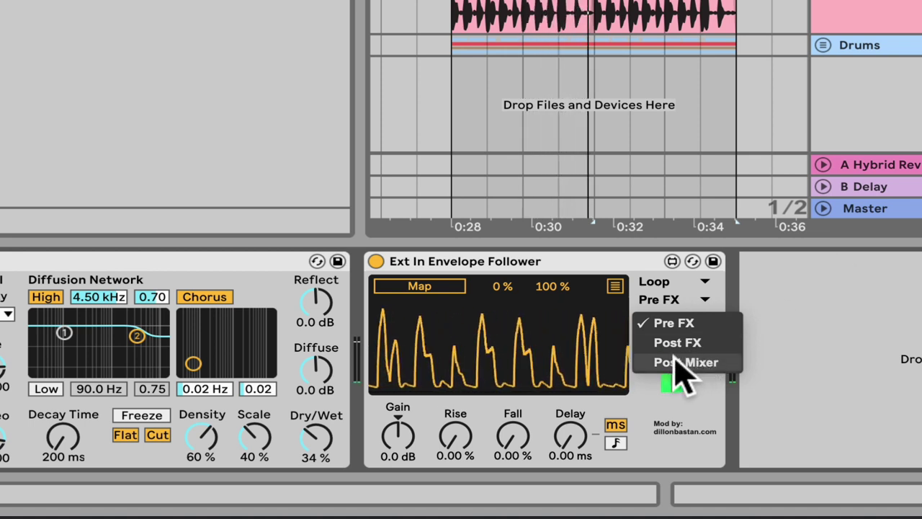
{"action": "left_click", "coordinate": [688, 363]}
{"action": "left_click", "coordinate": [673, 299]}
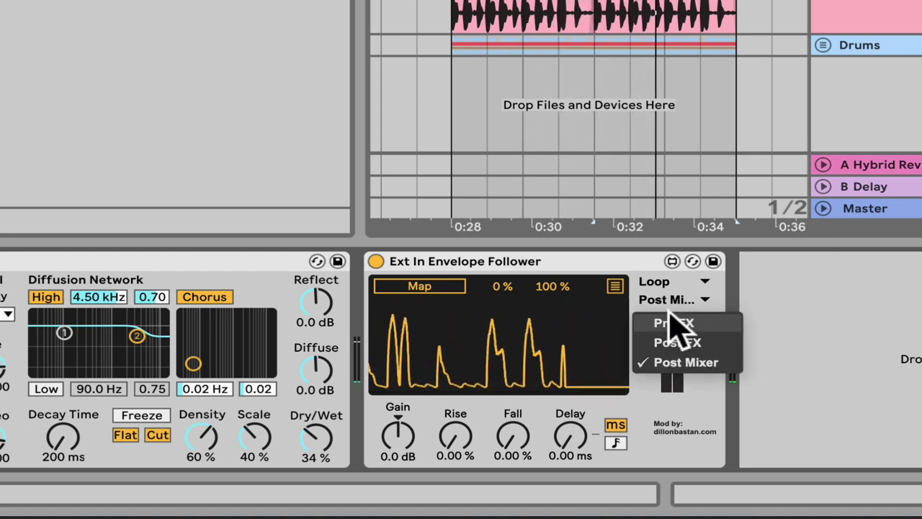
{"action": "left_click", "coordinate": [671, 323]}
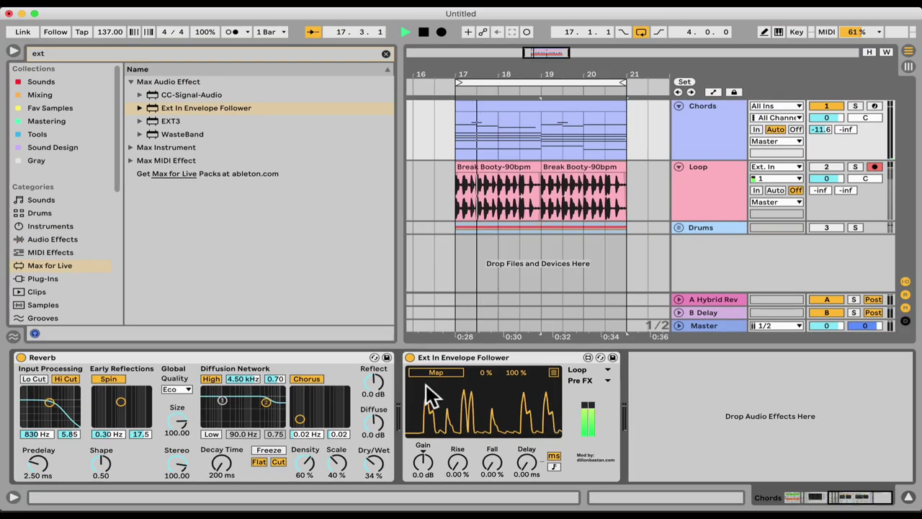
{"action": "scroll", "coordinate": [548, 389], "scroll_direction": "left", "scroll_amount": 5}
Map the follower to Auto Filter frequency, lower its gain and lengthen its fall time.
{"action": "left_click", "coordinate": [769, 375]}
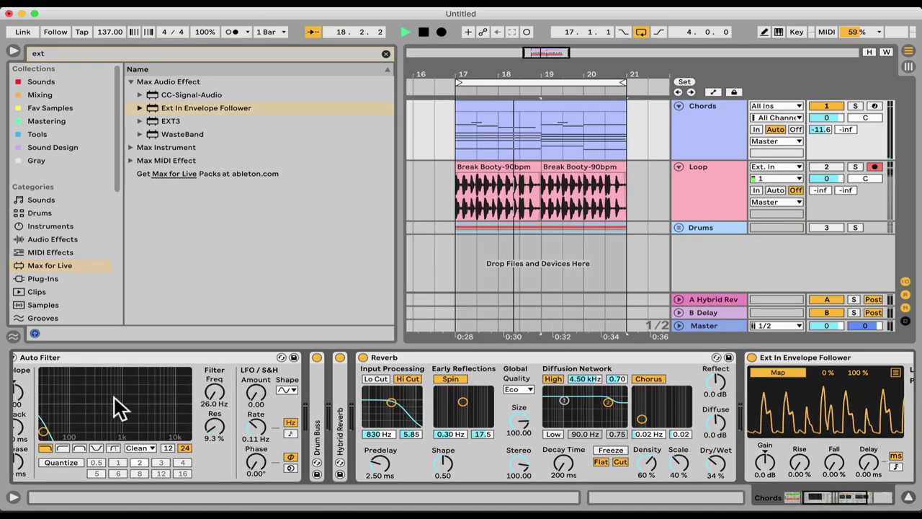
{"action": "left_click", "coordinate": [215, 392]}
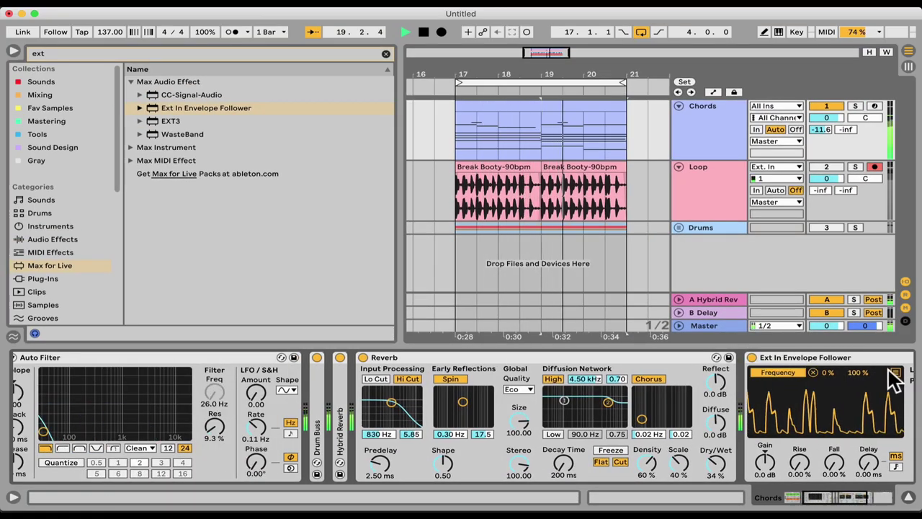
{"action": "mouse_move", "coordinate": [763, 461]}
{"action": "left_mouse_down"}
{"action": "mouse_move", "coordinate": [763, 476]}
{"action": "mouse_move", "coordinate": [763, 465]}
{"action": "left_mouse_up"}
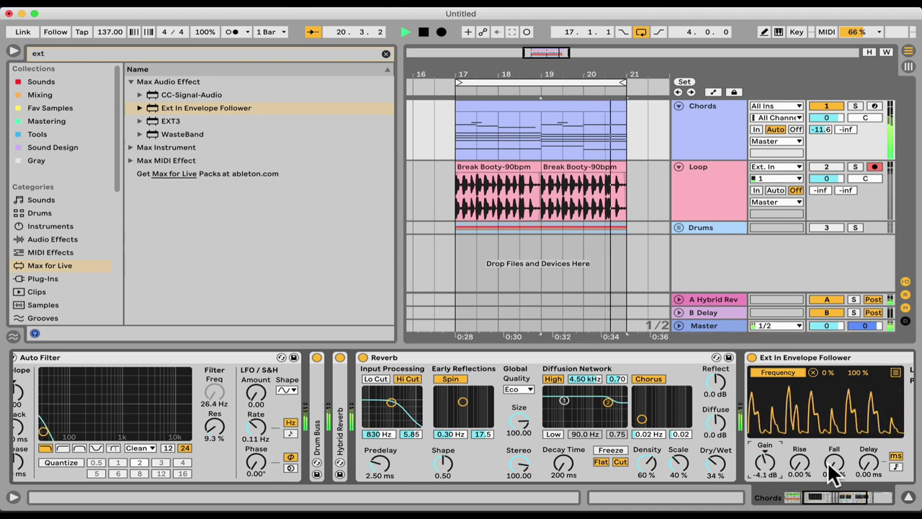
{"action": "left_click_drag", "start_coordinate": [834, 464], "coordinate": [833, 432]}
Map the Brightness, Wide Distortion and Master Drive macros to the follower's further slots.
{"action": "left_click", "coordinate": [895, 374]}
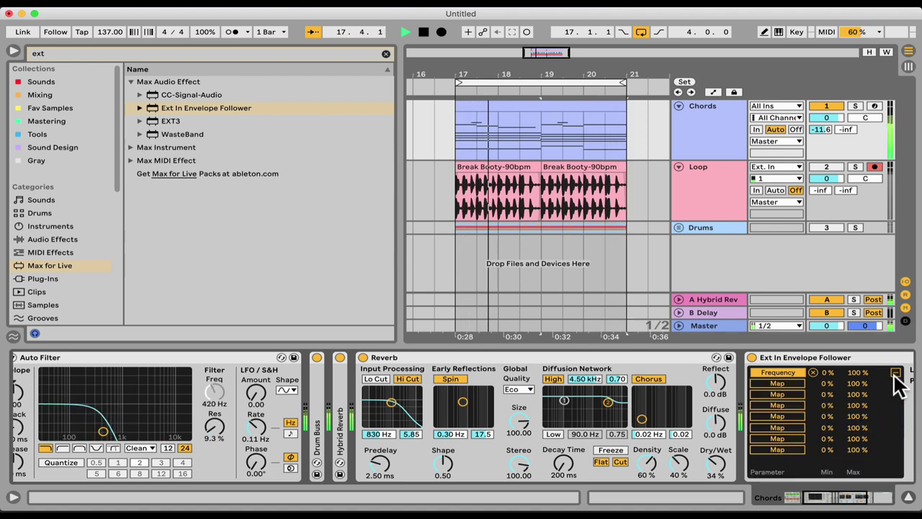
{"action": "scroll", "coordinate": [108, 403], "scroll_direction": "left", "scroll_amount": 2}
{"action": "scroll", "coordinate": [141, 385], "scroll_direction": "left", "scroll_amount": 3}
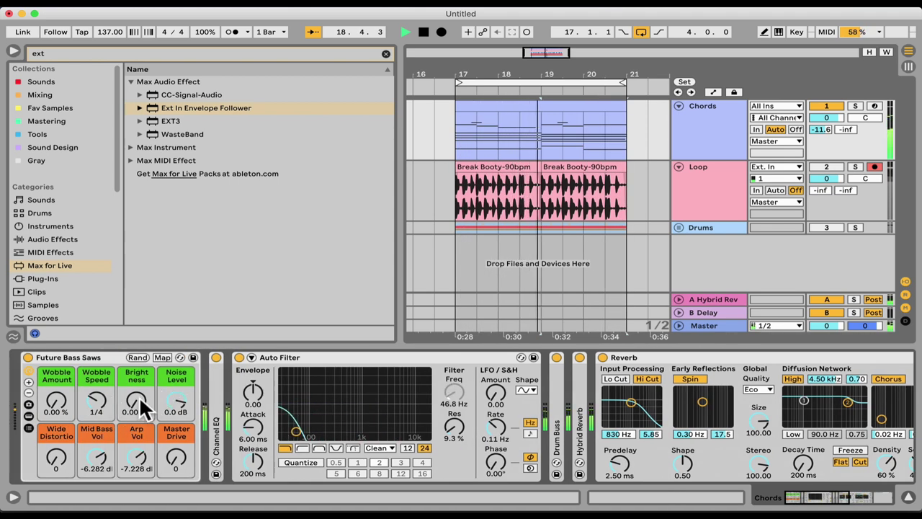
{"action": "left_click", "coordinate": [139, 396]}
{"action": "scroll", "coordinate": [567, 383], "scroll_direction": "right", "scroll_amount": 5}
{"action": "left_click", "coordinate": [647, 394]}
{"action": "scroll", "coordinate": [251, 405], "scroll_direction": "left", "scroll_amount": 3}
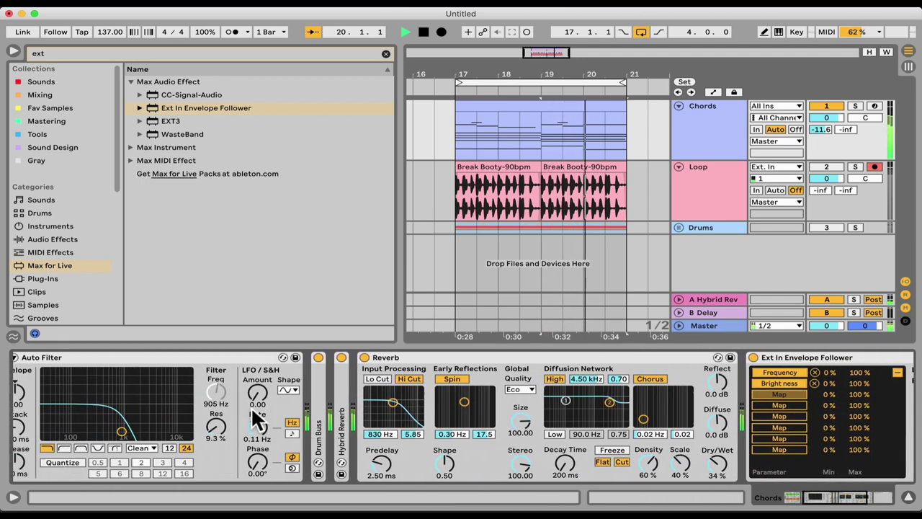
{"action": "scroll", "coordinate": [144, 425], "scroll_direction": "left", "scroll_amount": 3}
{"action": "left_click", "coordinate": [56, 456]}
{"action": "scroll", "coordinate": [730, 374], "scroll_direction": "right", "scroll_amount": 5}
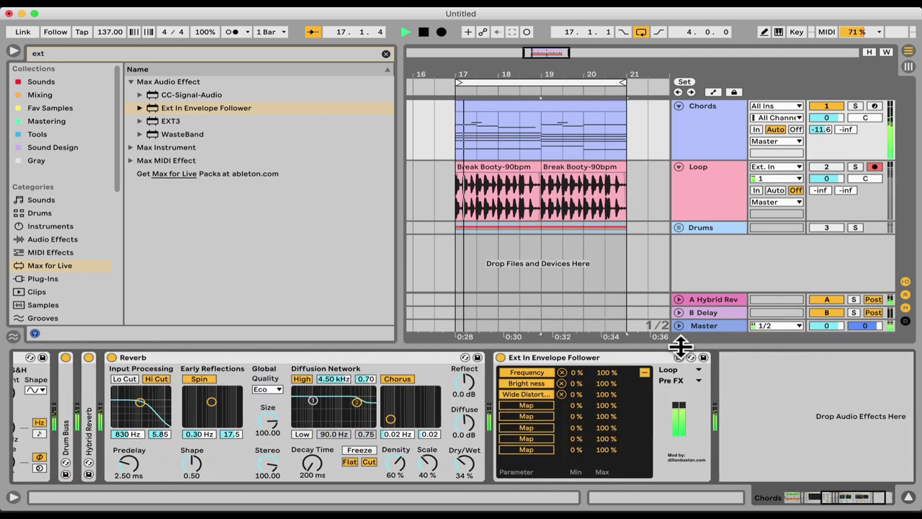
{"action": "scroll", "coordinate": [30, 395], "scroll_direction": "left", "scroll_amount": 3}
{"action": "scroll", "coordinate": [144, 403], "scroll_direction": "left", "scroll_amount": 2}
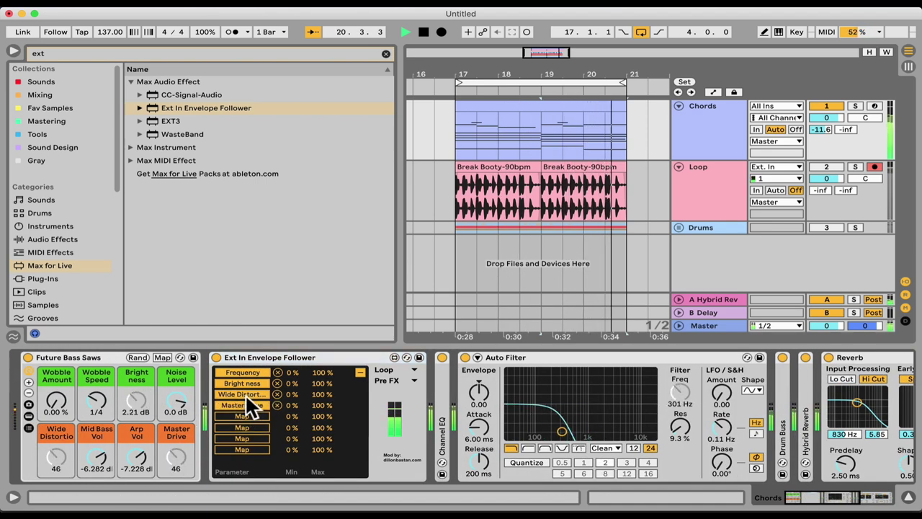
Switch the Ext In Envelope Follower from its mapping list back to the envelope display.
{"action": "left_click", "coordinate": [360, 371]}
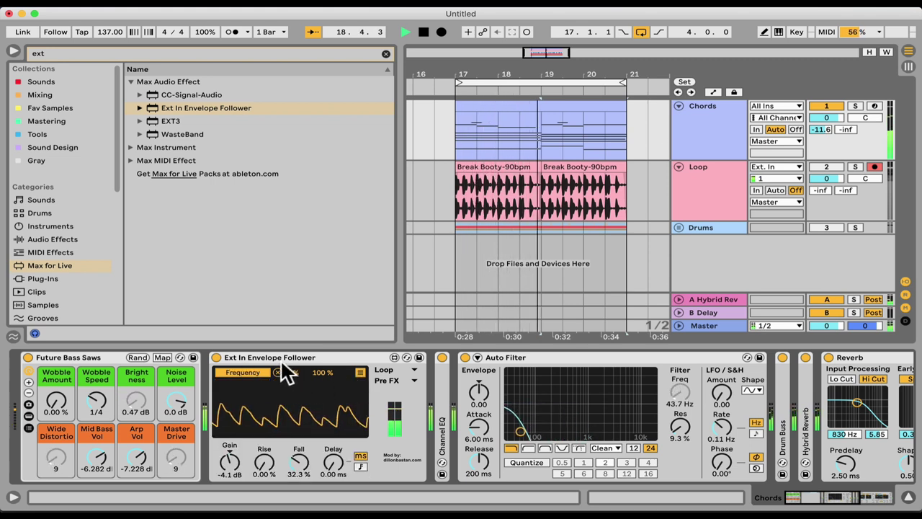